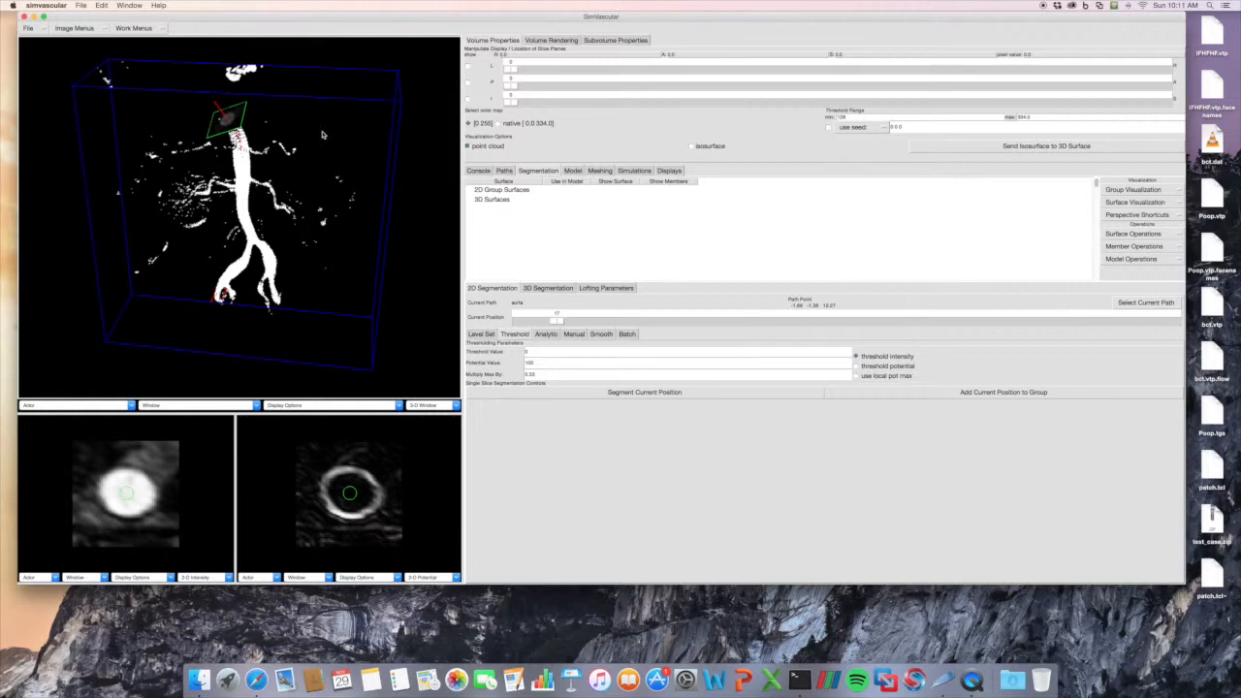
Review the parameters of the 2D segmentation methods from Level Set to Smooth and examine the vessels in the 3D view.
click(317, 139)
drag(317, 139, 316, 139)
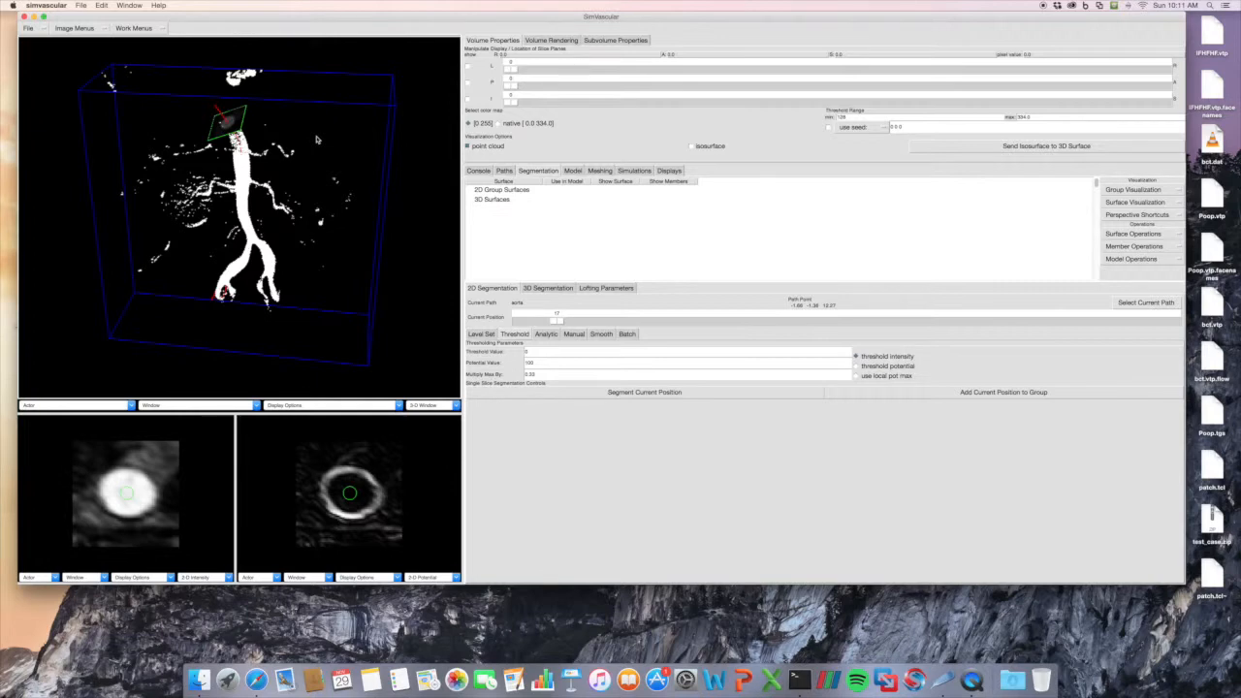
drag(317, 139, 317, 134)
click(483, 335)
click(505, 335)
click(548, 334)
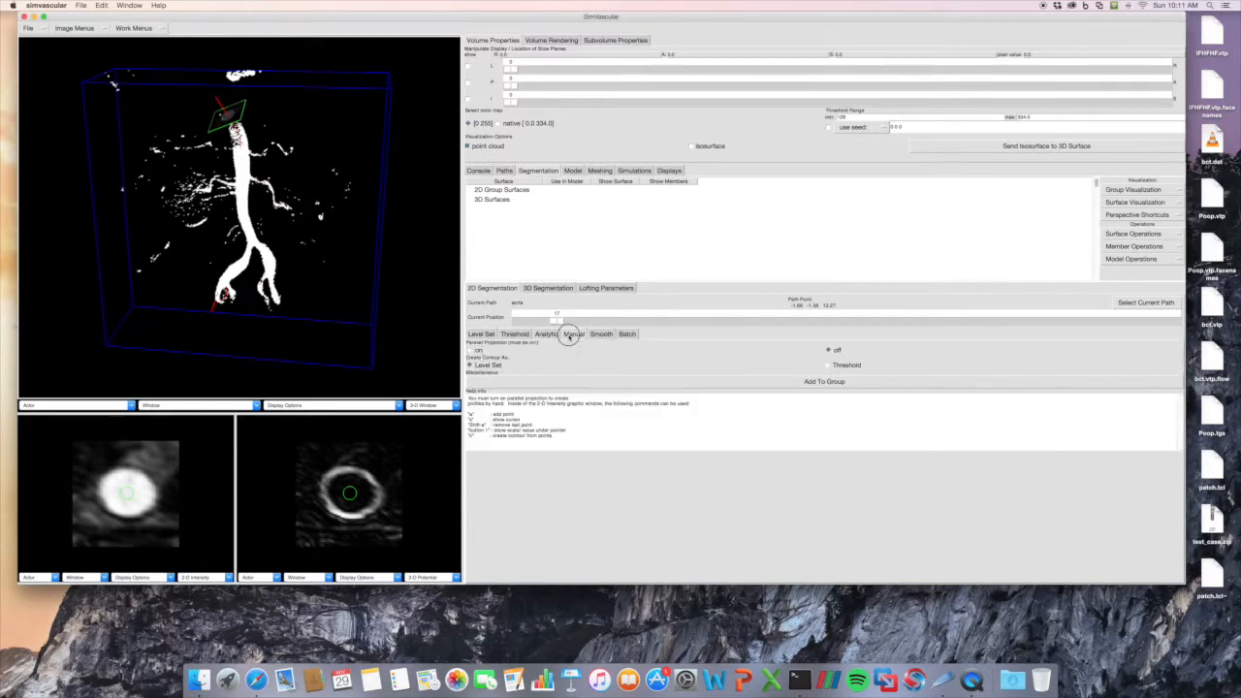
click(602, 335)
click(490, 335)
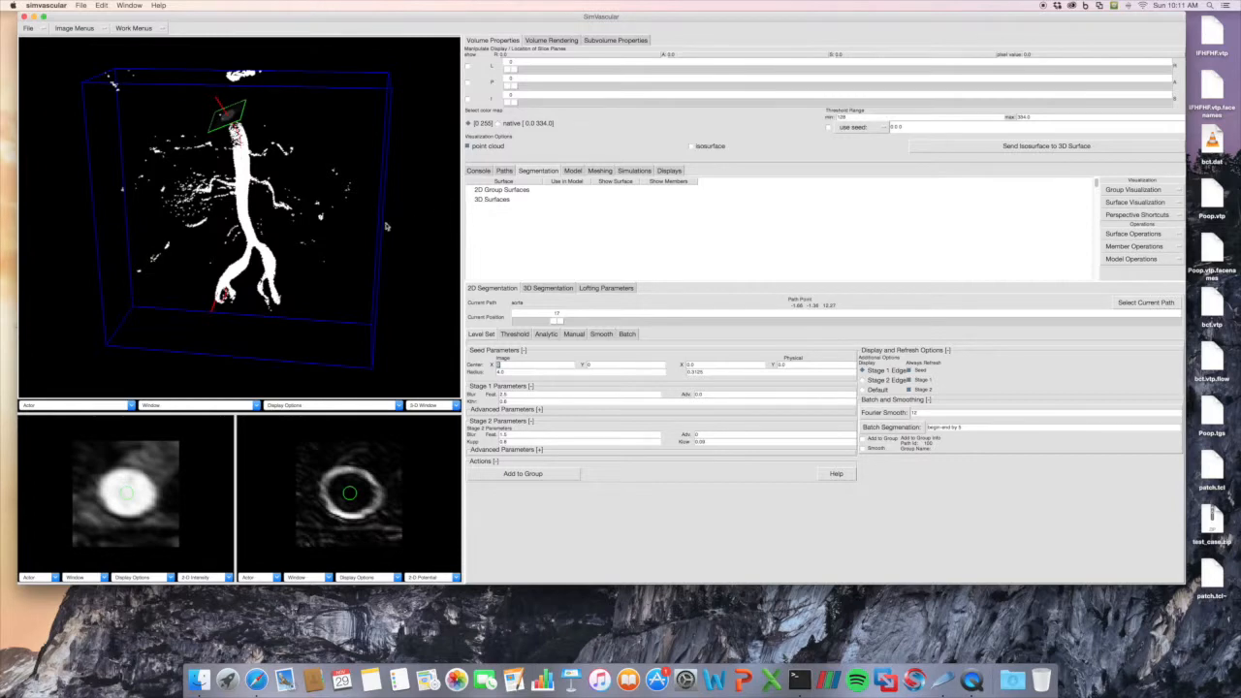
drag(288, 236, 284, 155)
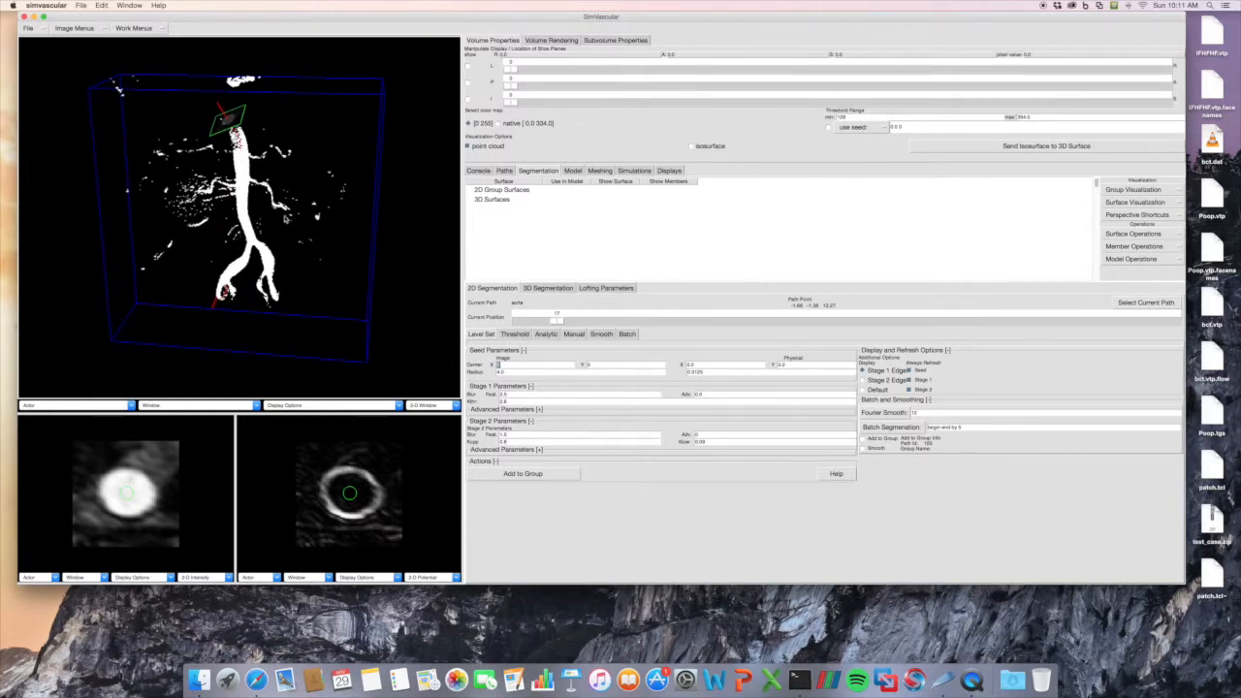
right_drag(285, 209, 288, 216)
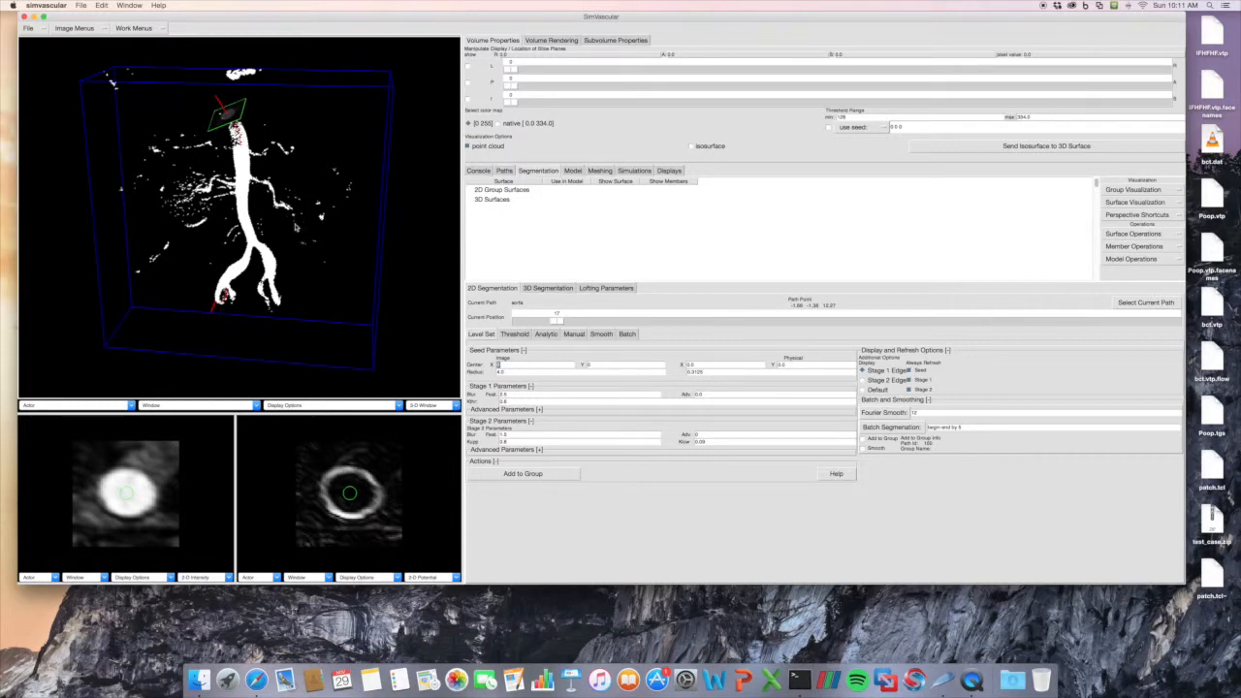
Check the available perspective shortcuts and the list of existing vessel paths, and return to segmentation.
click(1135, 217)
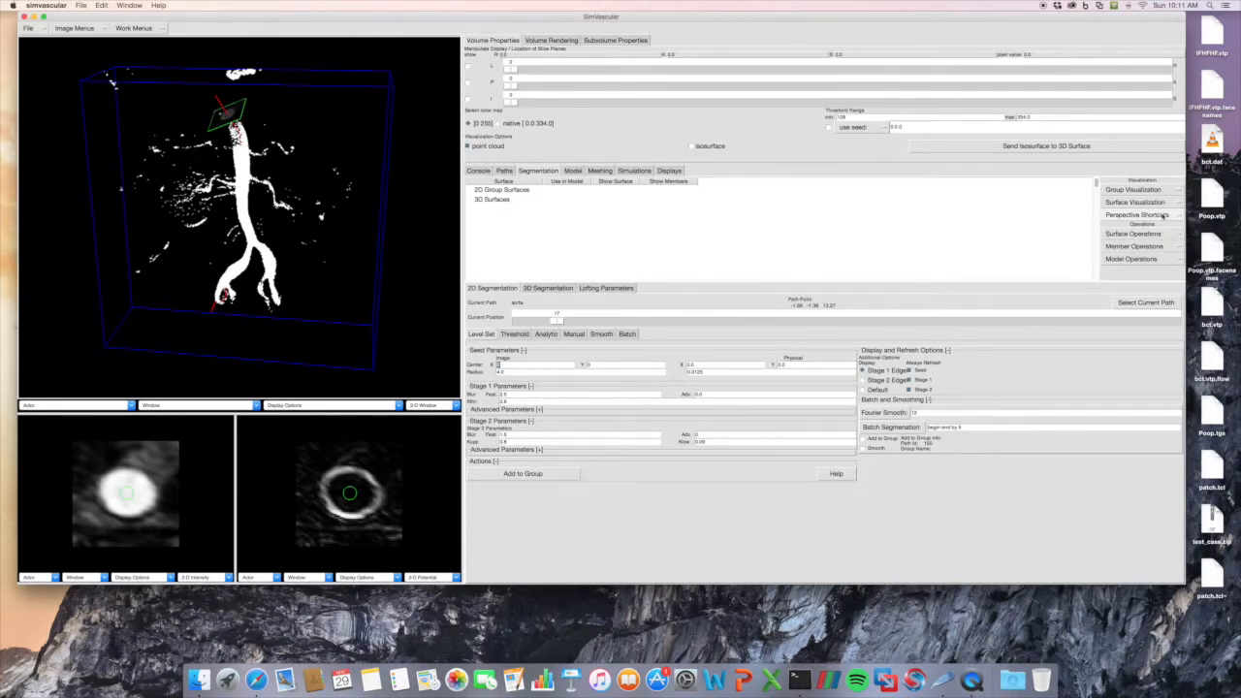
click(1142, 243)
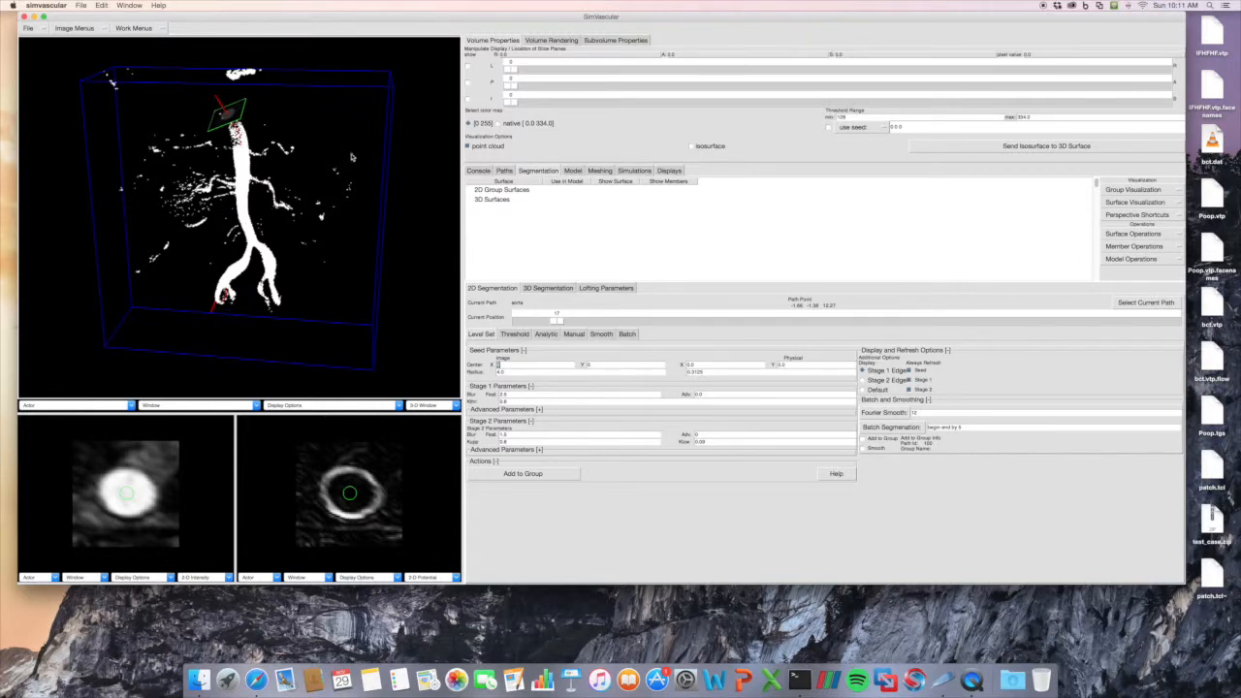
click(504, 170)
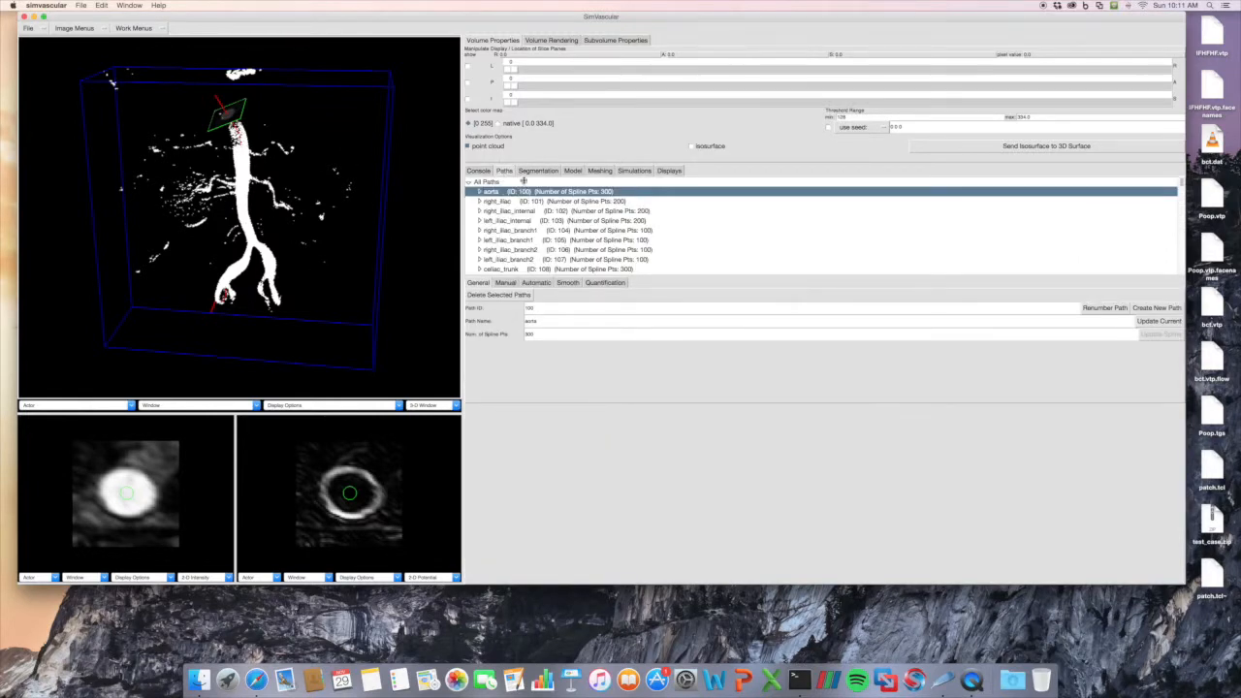
click(538, 170)
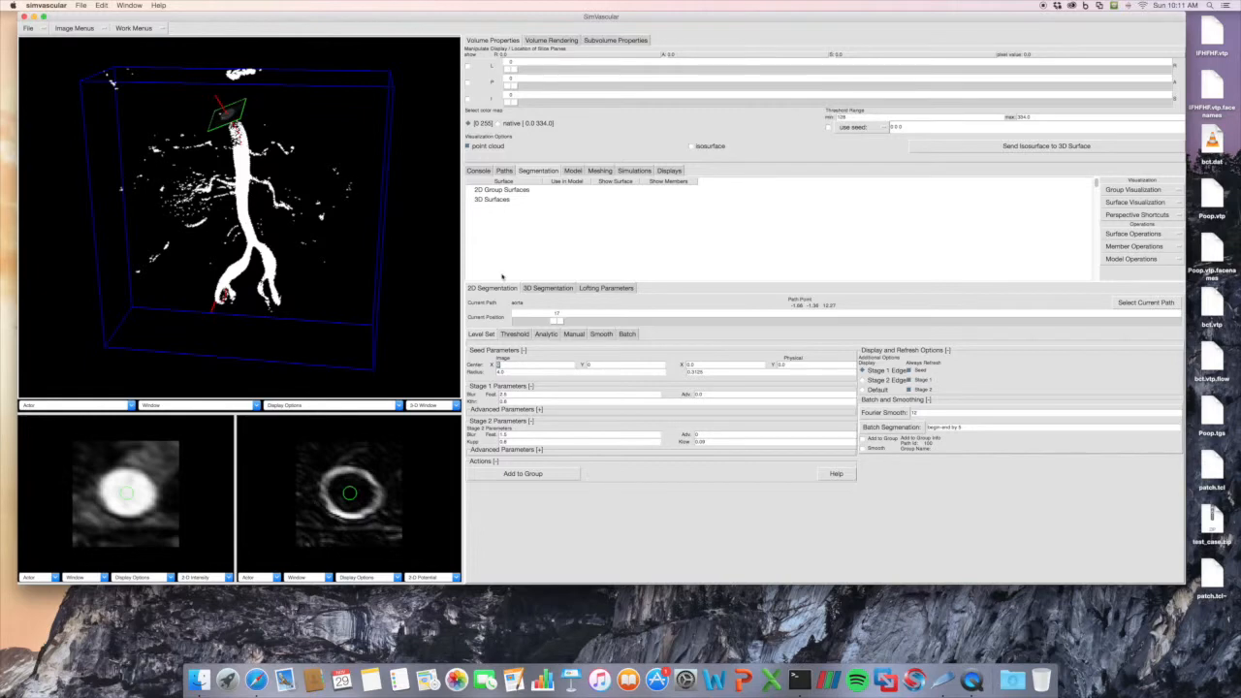
Move the slice to position 12 on the aorta path and create a new contour group named Aorta.
mouse_move(558, 321)
mouse_down()
mouse_move(534, 319)
mouse_move(570, 320)
mouse_move(537, 319)
mouse_up()
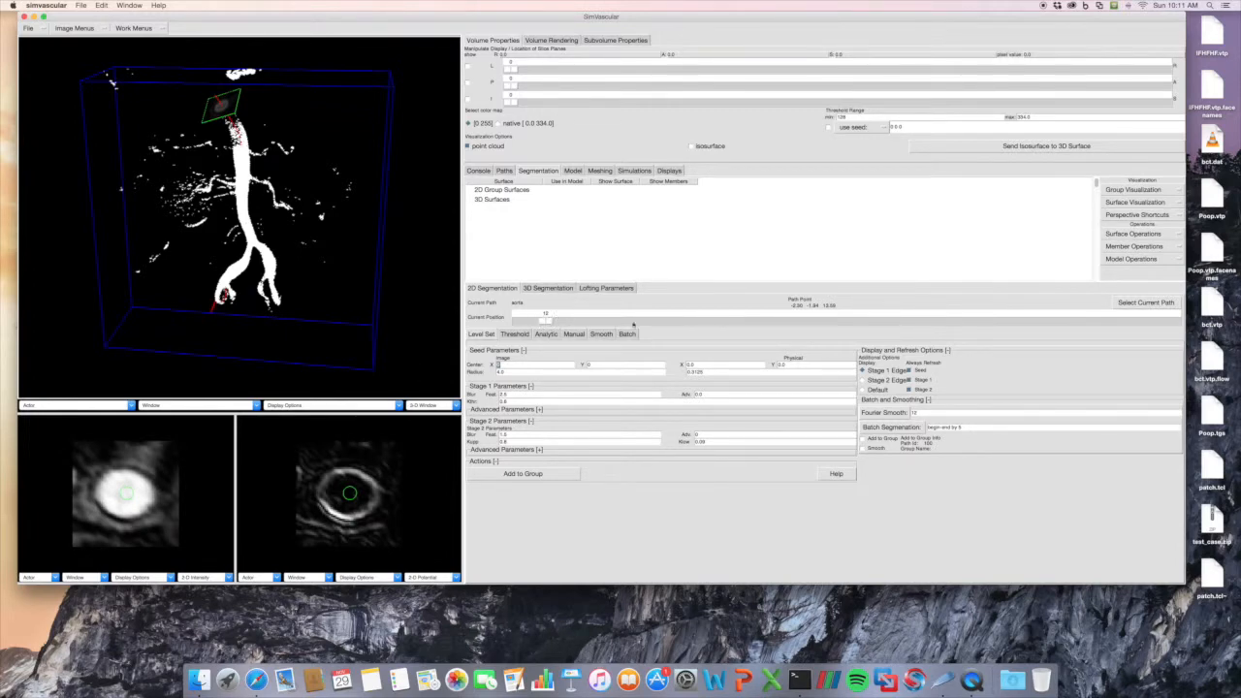
click(1127, 234)
click(1124, 244)
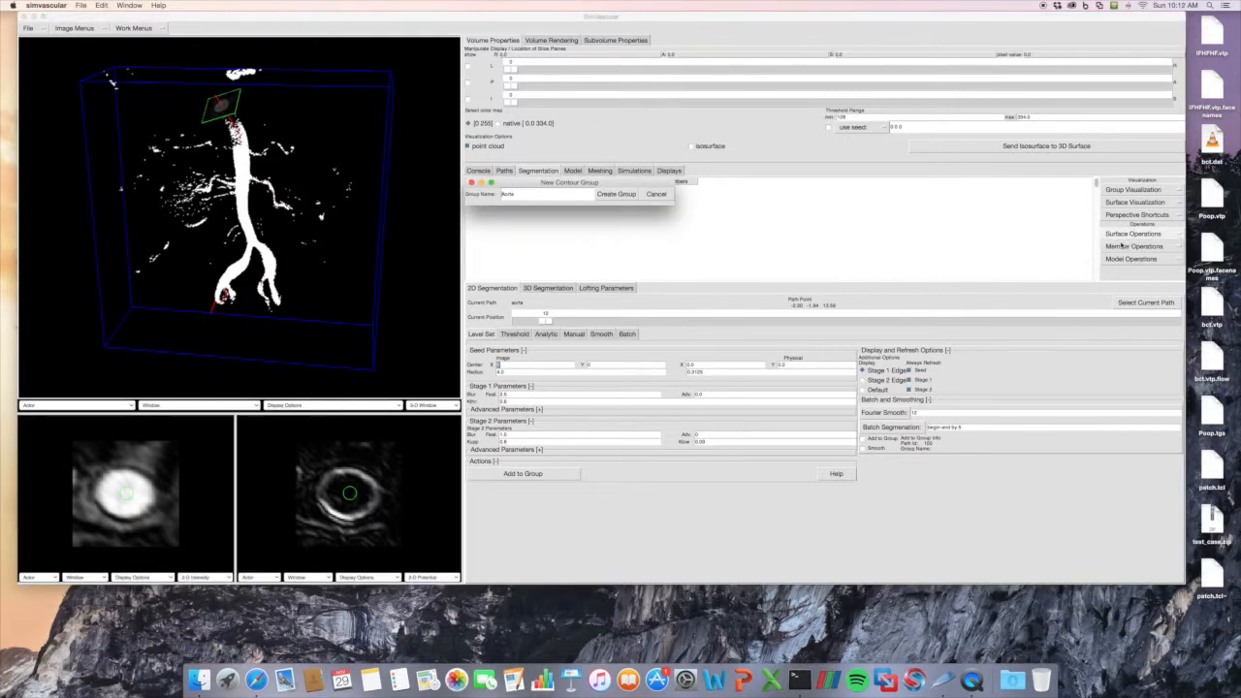
click(611, 195)
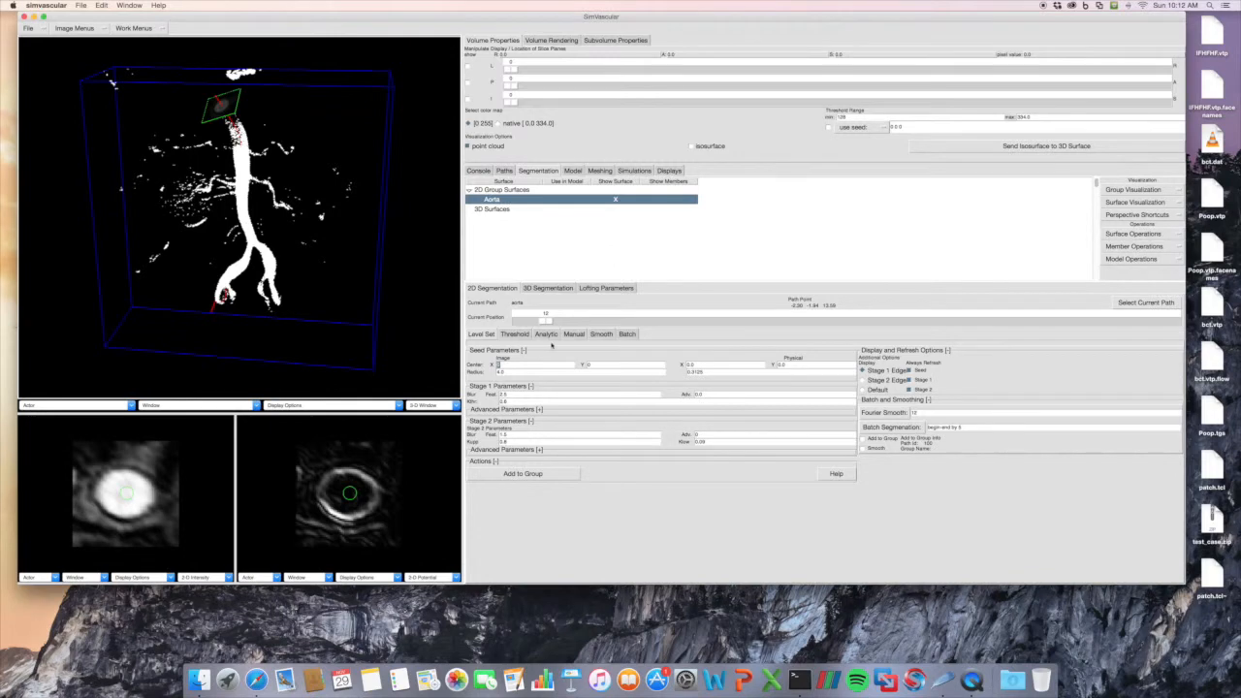
Segment position 12 of the aorta path with the level set method and add the contour to the Aorta group.
click(1145, 302)
double_click(947, 304)
key(Return)
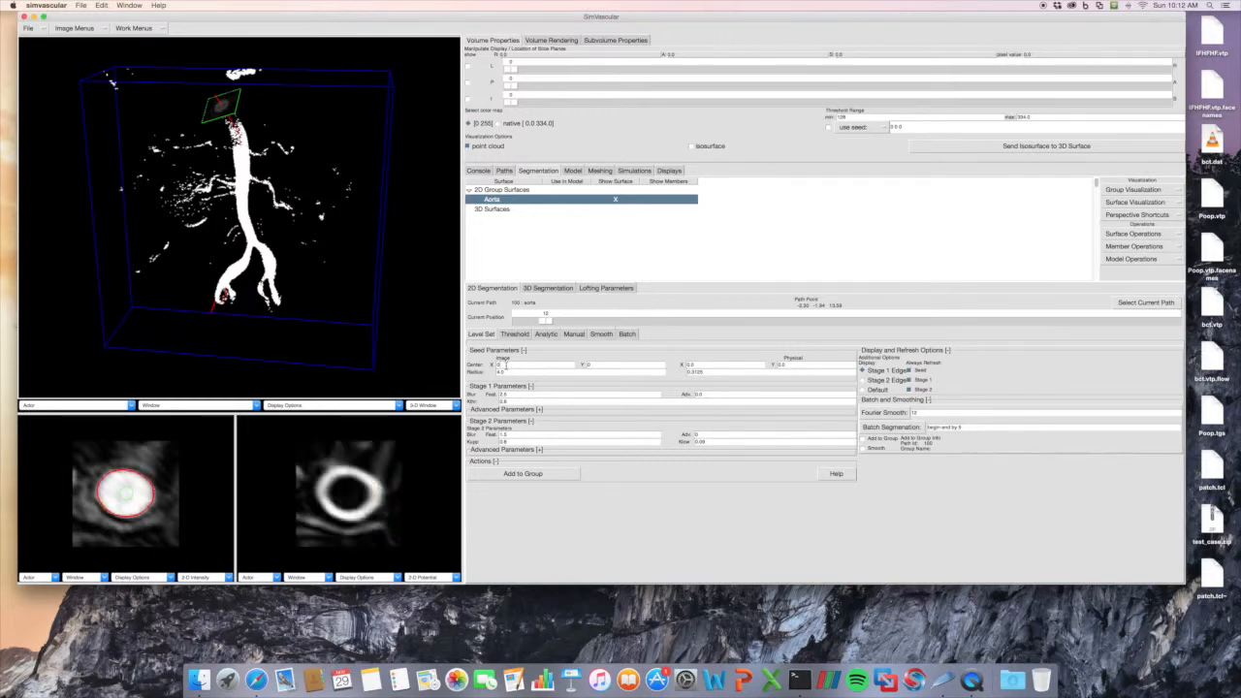
right_drag(388, 481, 391, 488)
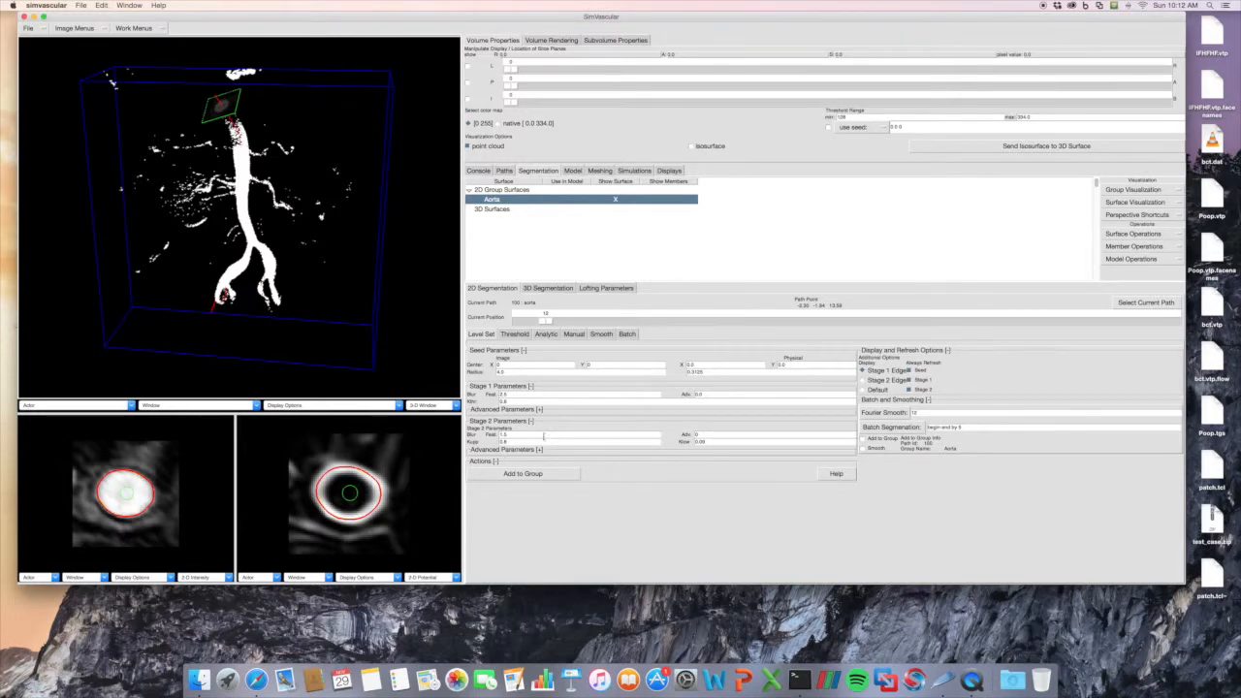
right_drag(387, 520, 386, 515)
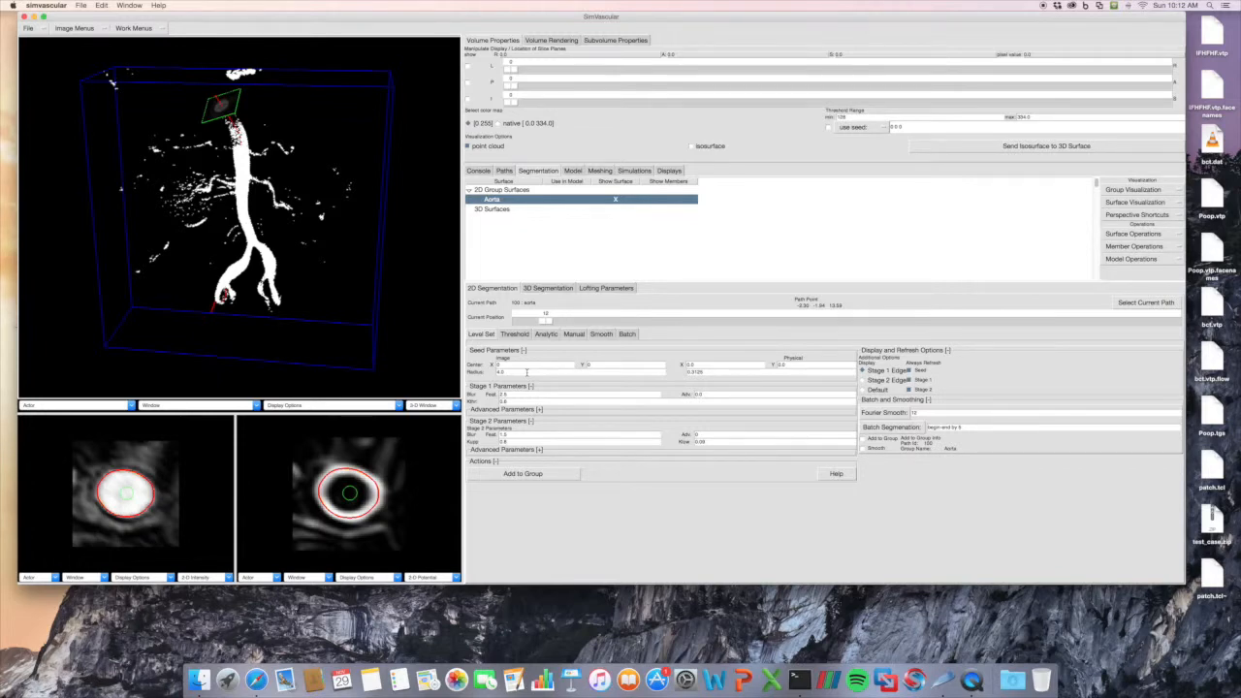
click(414, 478)
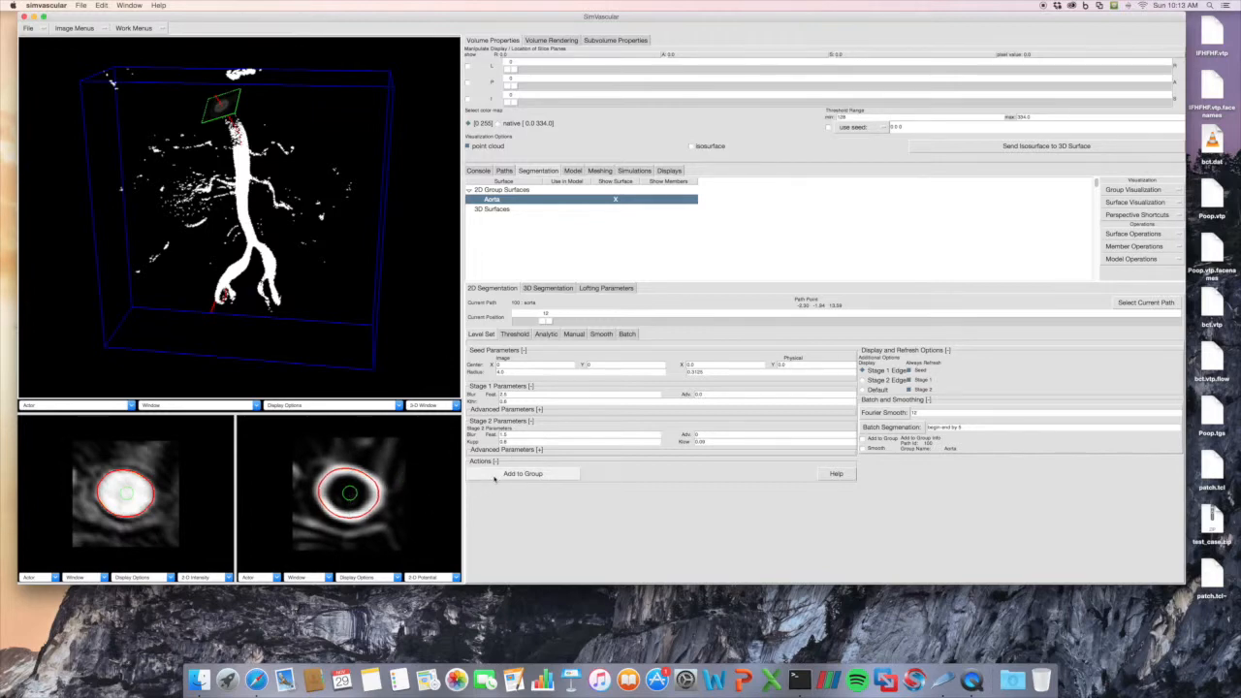
click(494, 477)
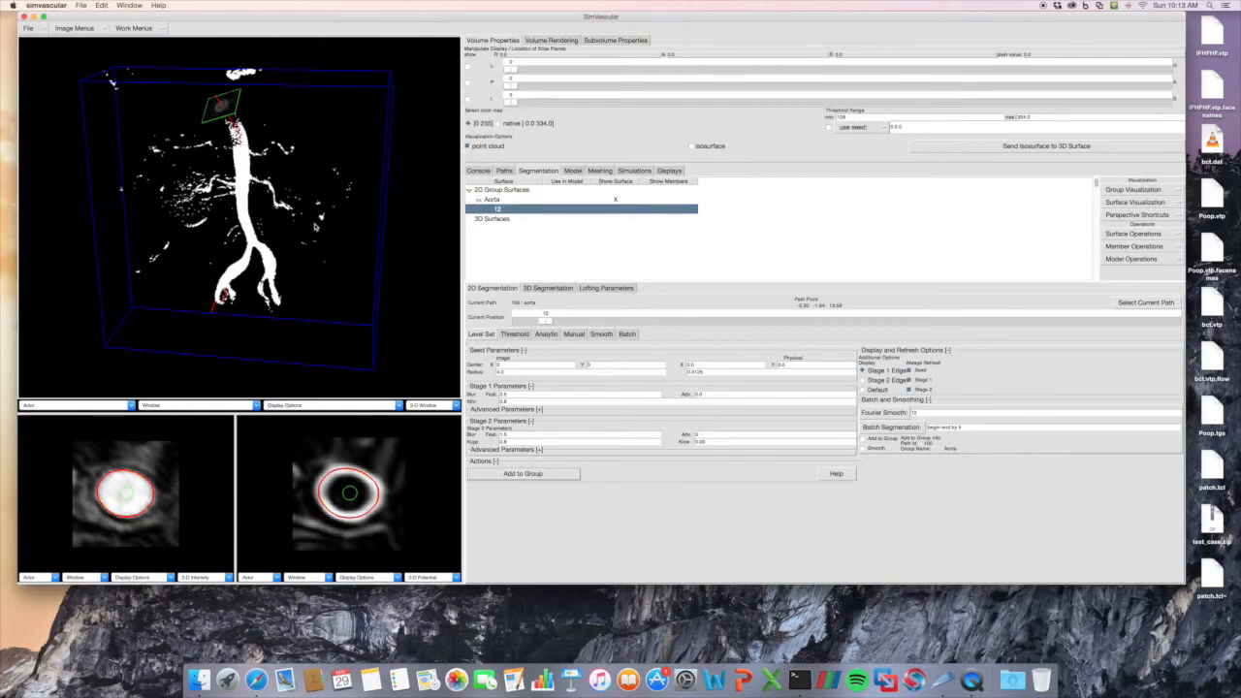
Move the slice to position 20 on the aorta path and set the threshold segmentation value to 80.
drag(315, 226, 313, 225)
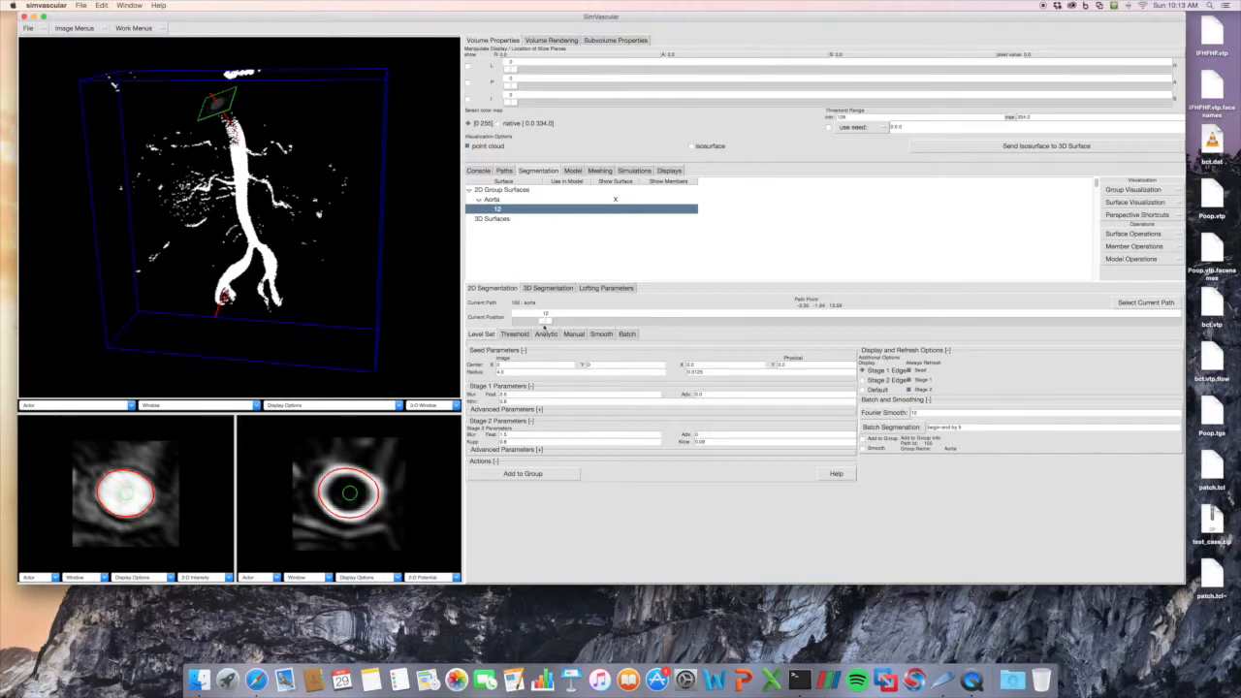
drag(547, 321, 564, 320)
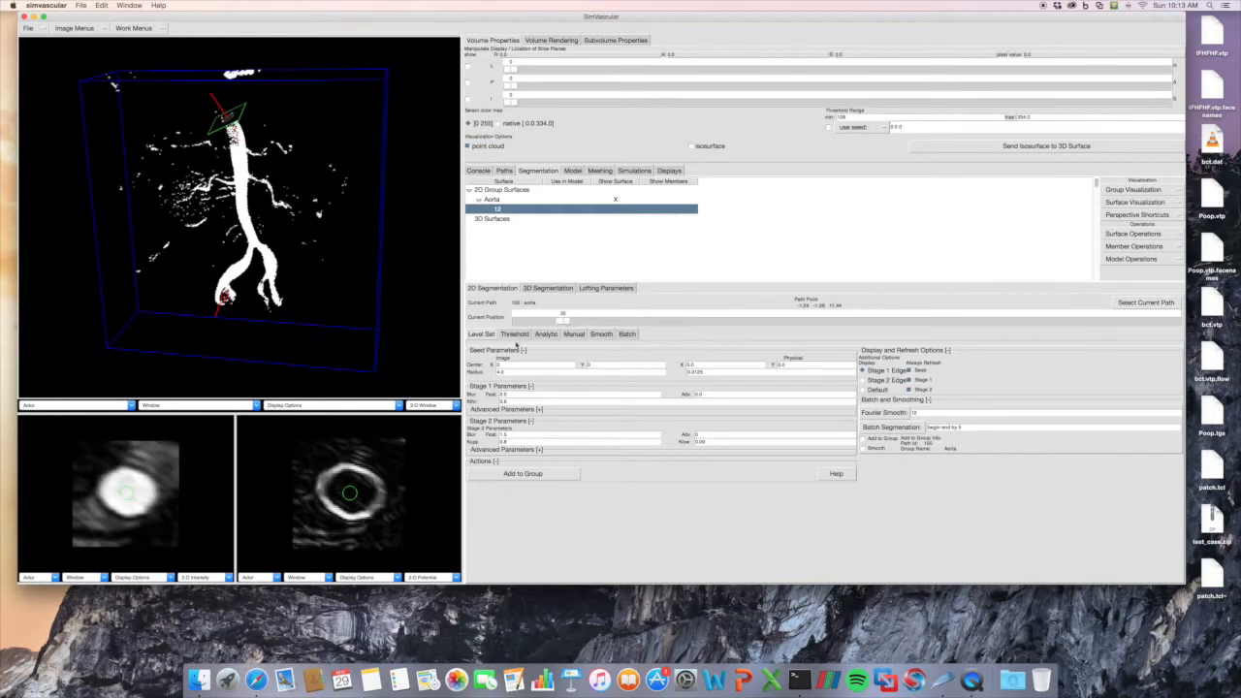
click(514, 334)
click(535, 352)
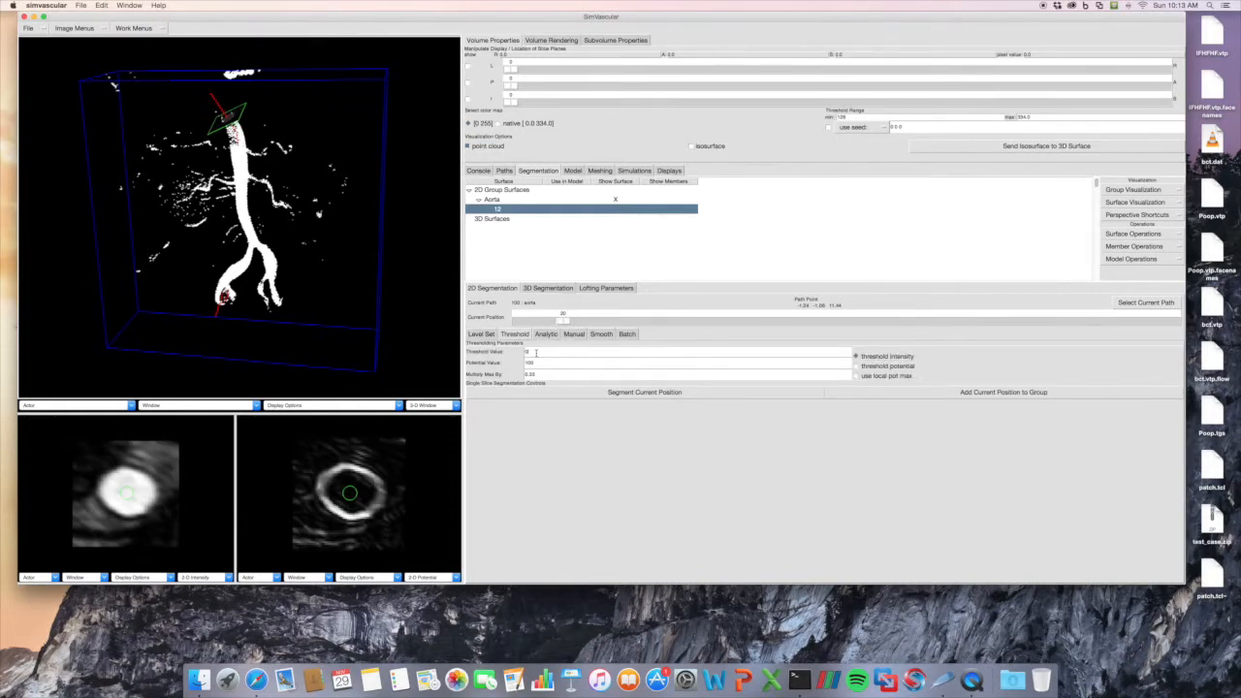
drag(538, 352, 517, 354)
Show the threshold contour in the 2D potential view, segment the current position and inspect the contour up close.
click(355, 578)
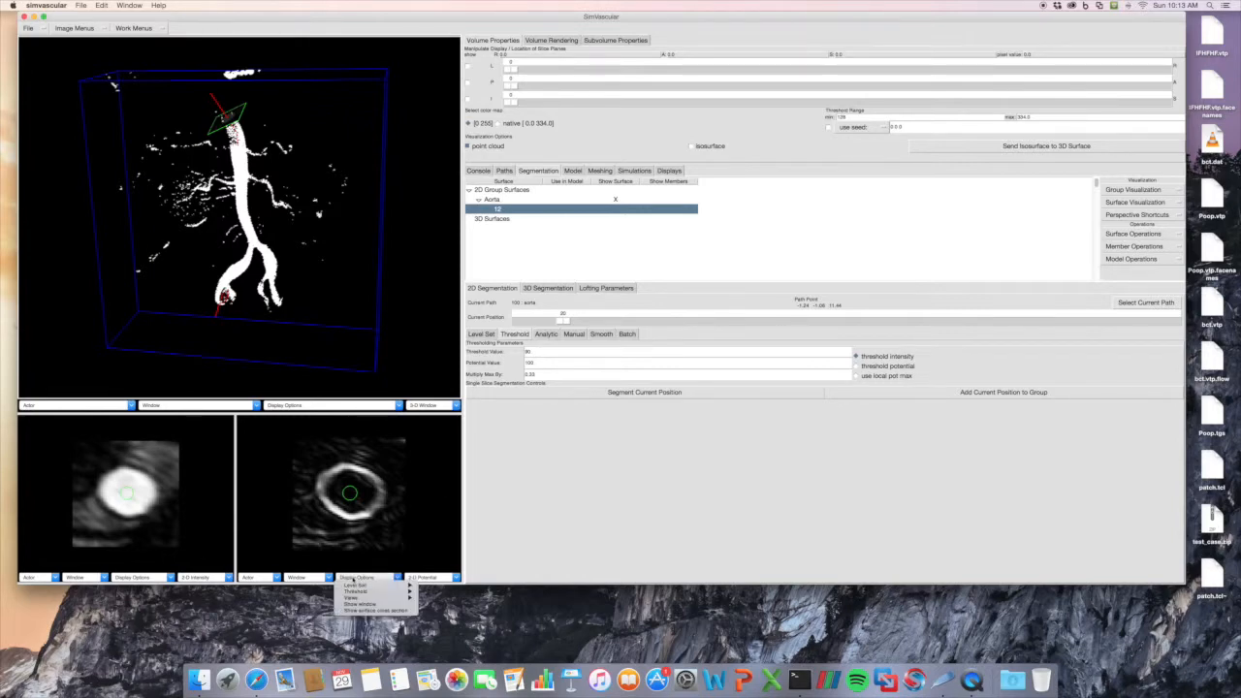
mouse_move(355, 592)
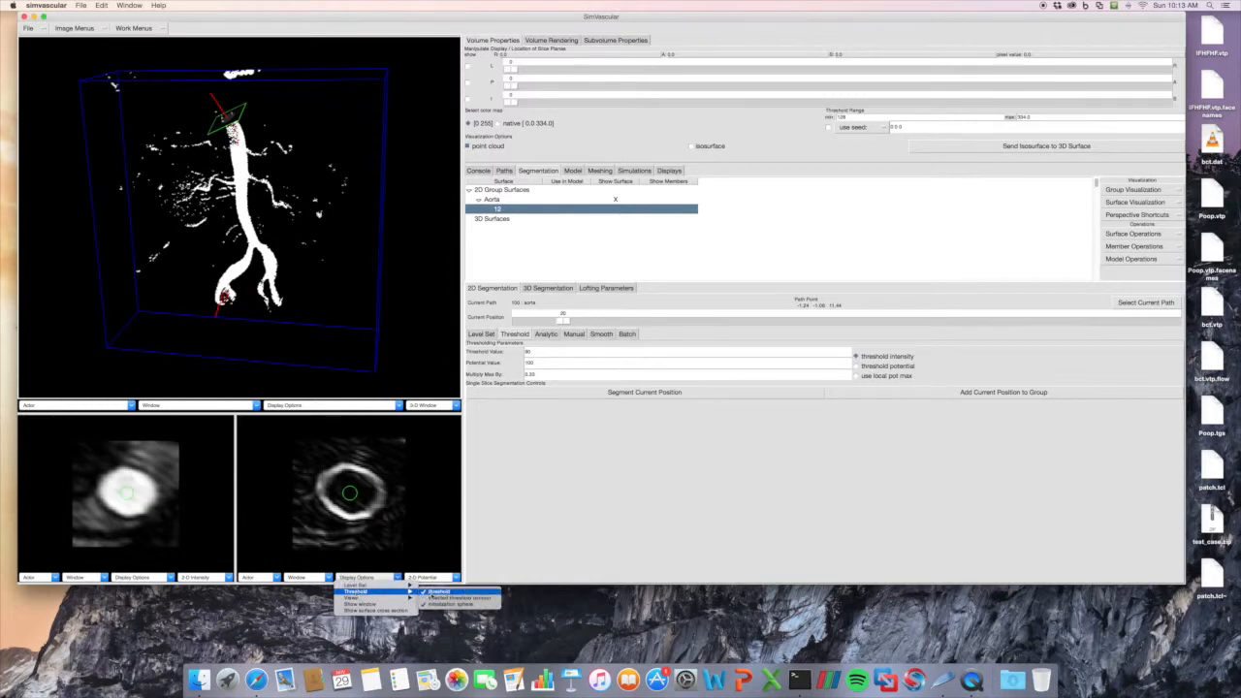
click(441, 592)
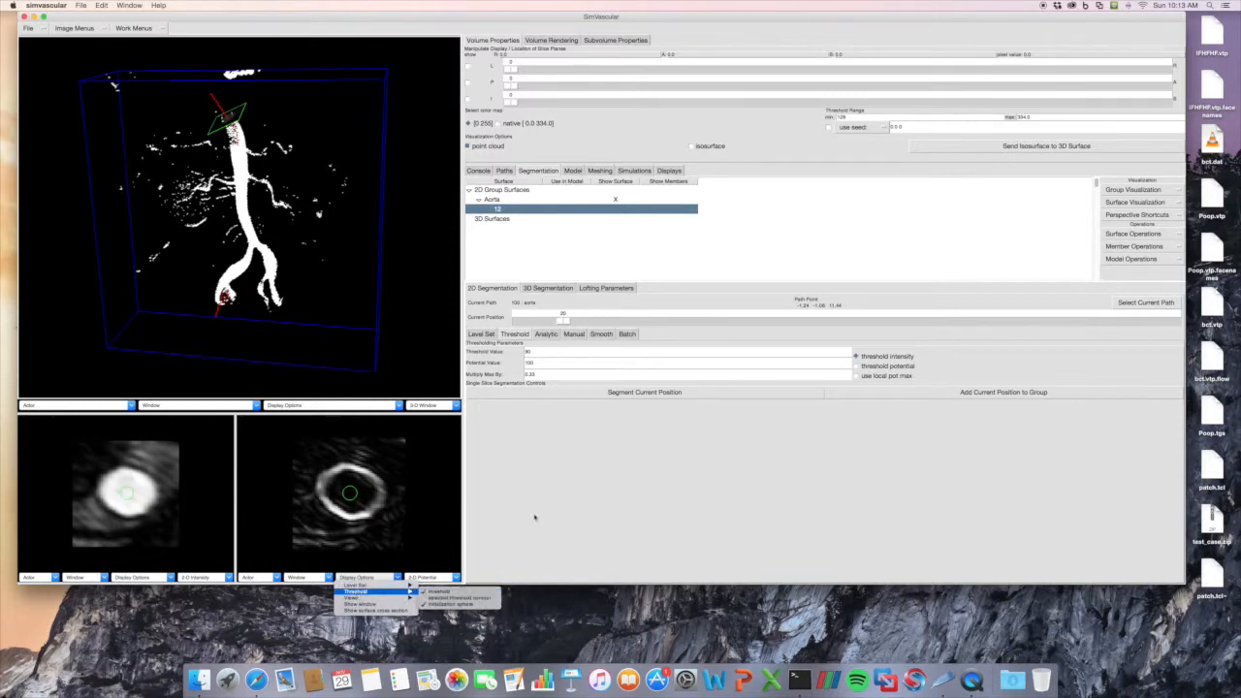
click(666, 393)
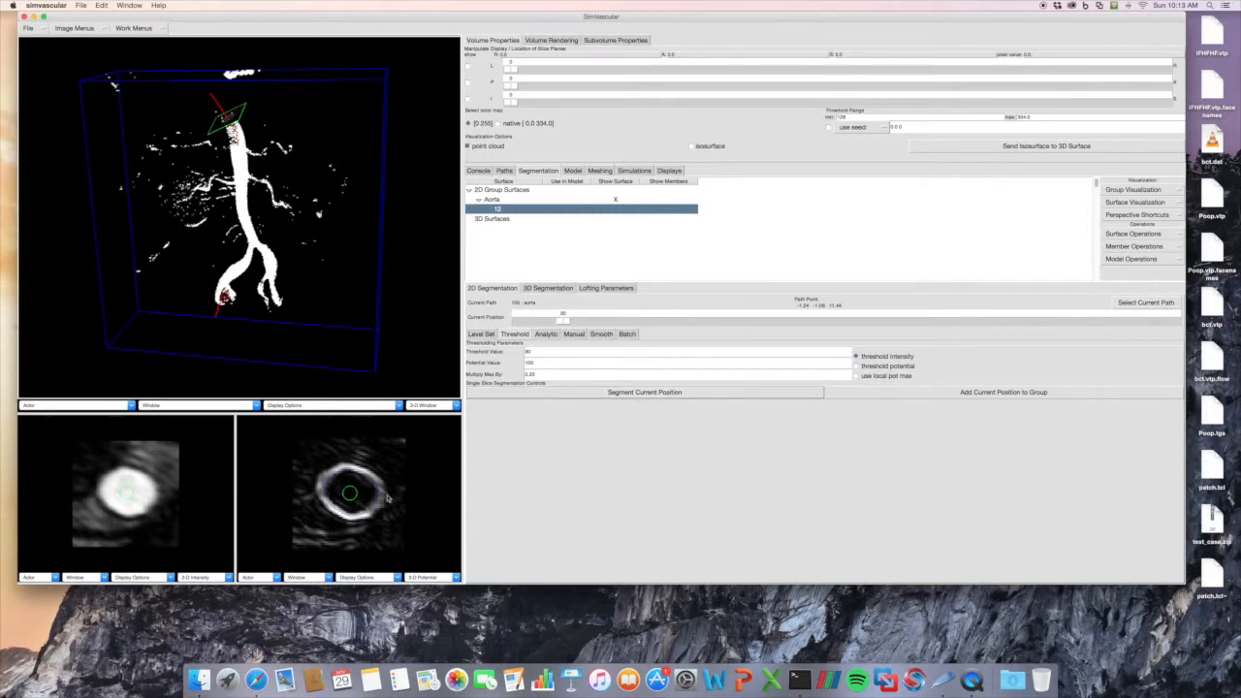
scroll(387, 494, up, 3)
right_drag(388, 497, 389, 503)
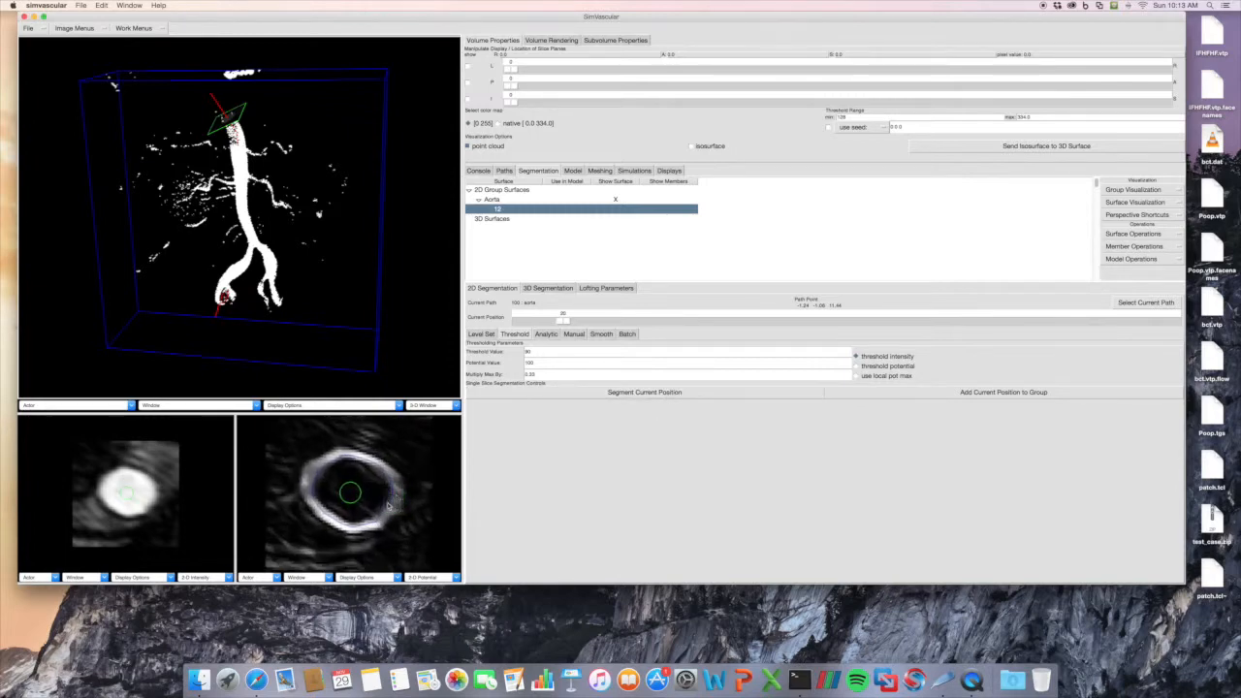
right_drag(415, 505, 413, 481)
Try segmenting the current position with a threshold value of 100.
drag(552, 354, 497, 353)
text(70)
click(585, 391)
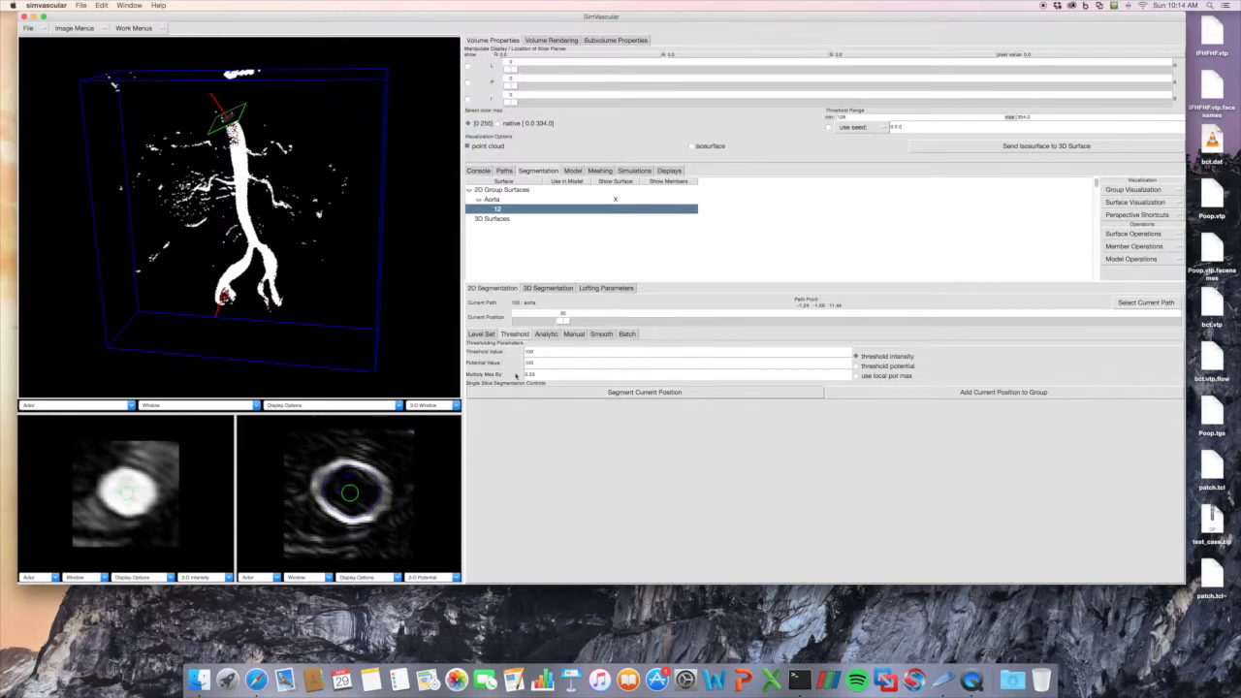
Segment position 20 with a threshold value of 80 and add the contour to the Aorta group.
drag(547, 353, 501, 354)
text(80)
click(567, 392)
scroll(407, 459, up, 3)
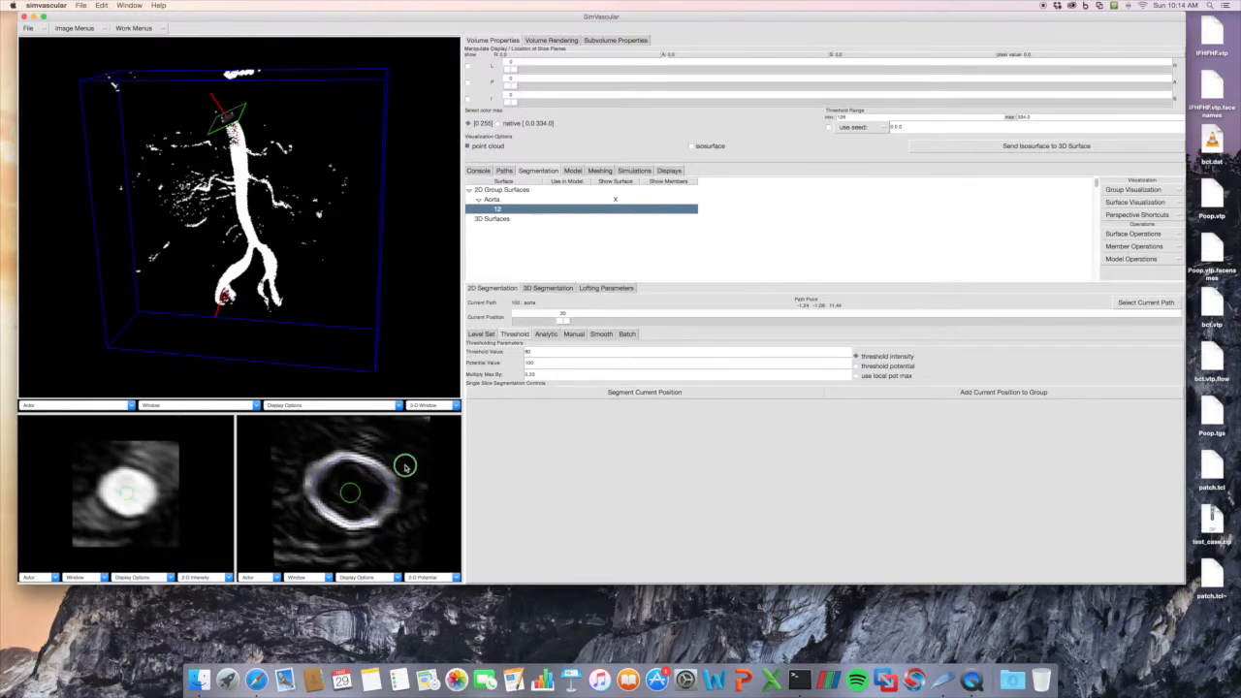
click(909, 396)
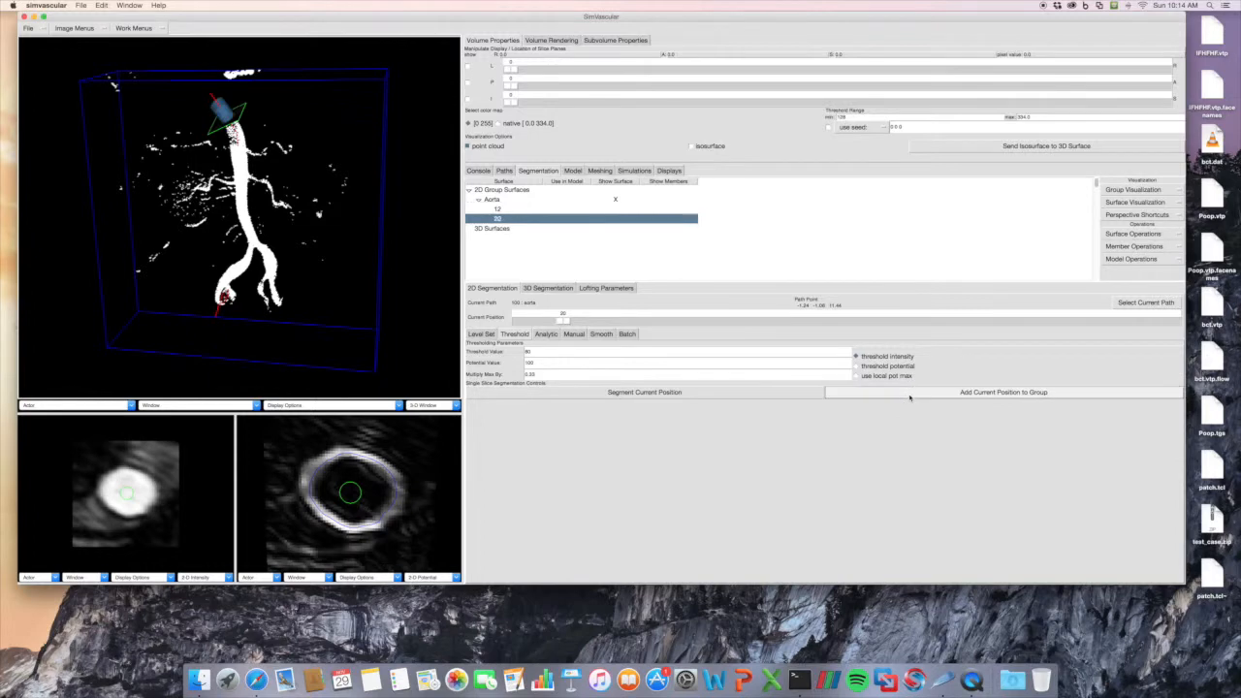
scroll(417, 496, down, 2)
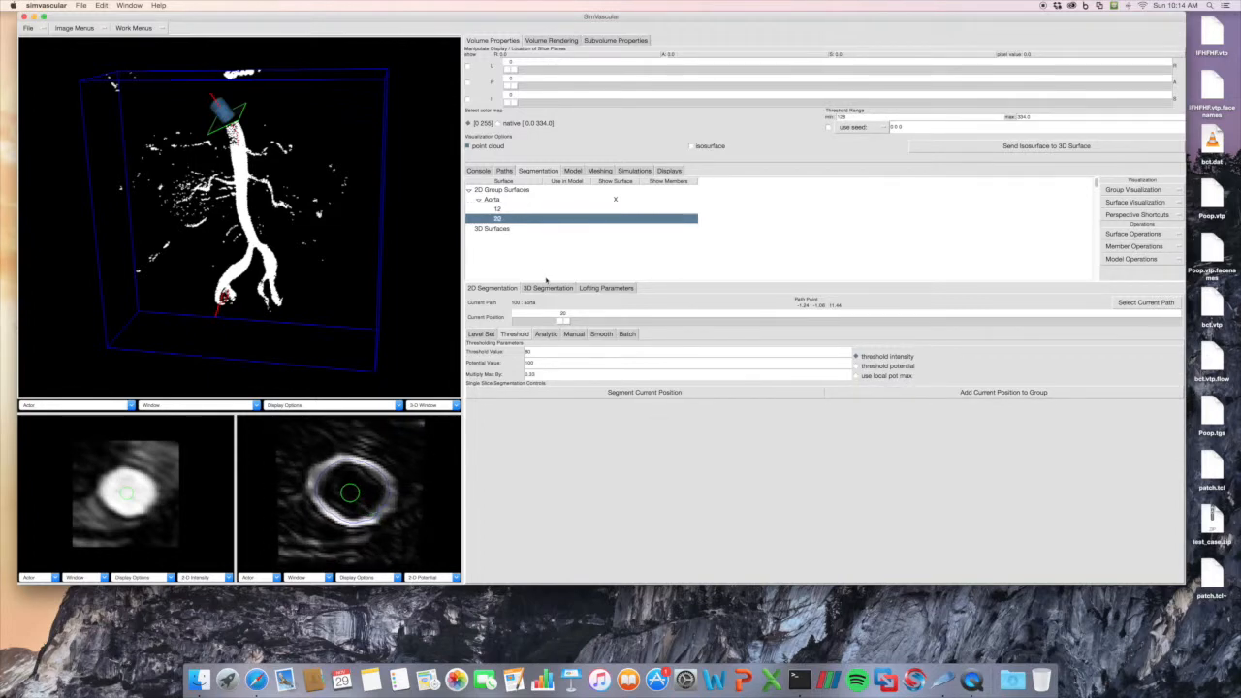
Move the slice further down the aorta path and create an analytic circle contour centred at X 0, Y -1.
click(546, 333)
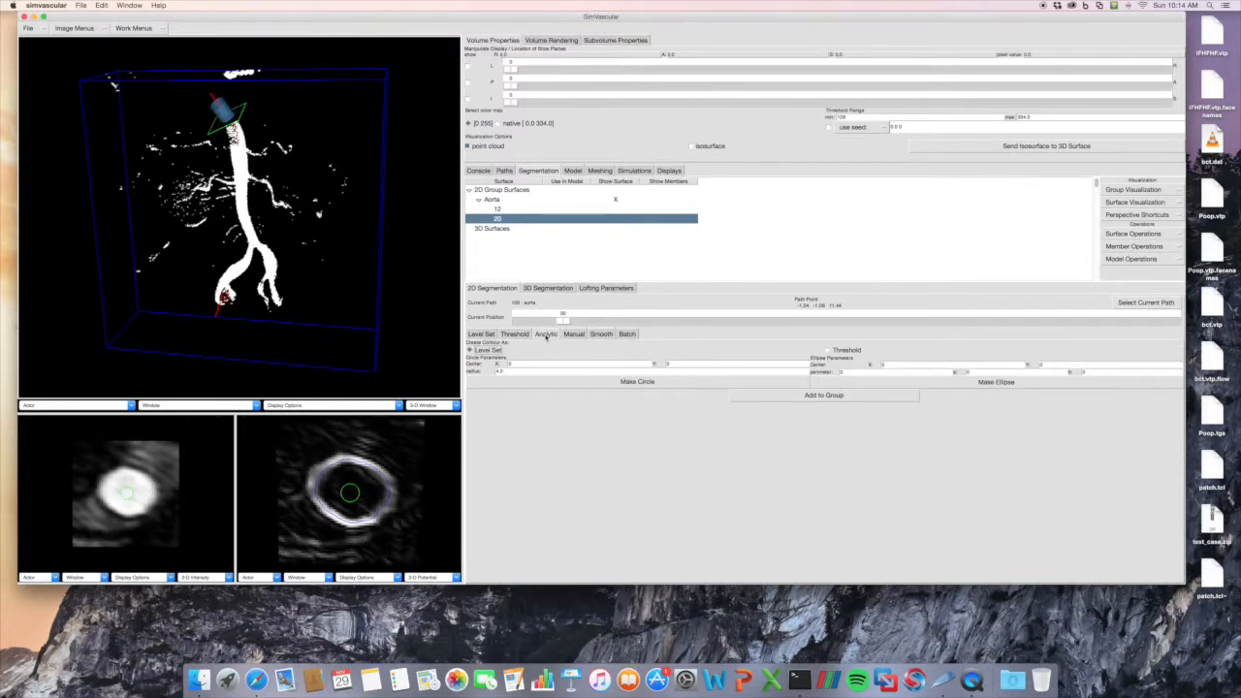
drag(563, 319, 589, 320)
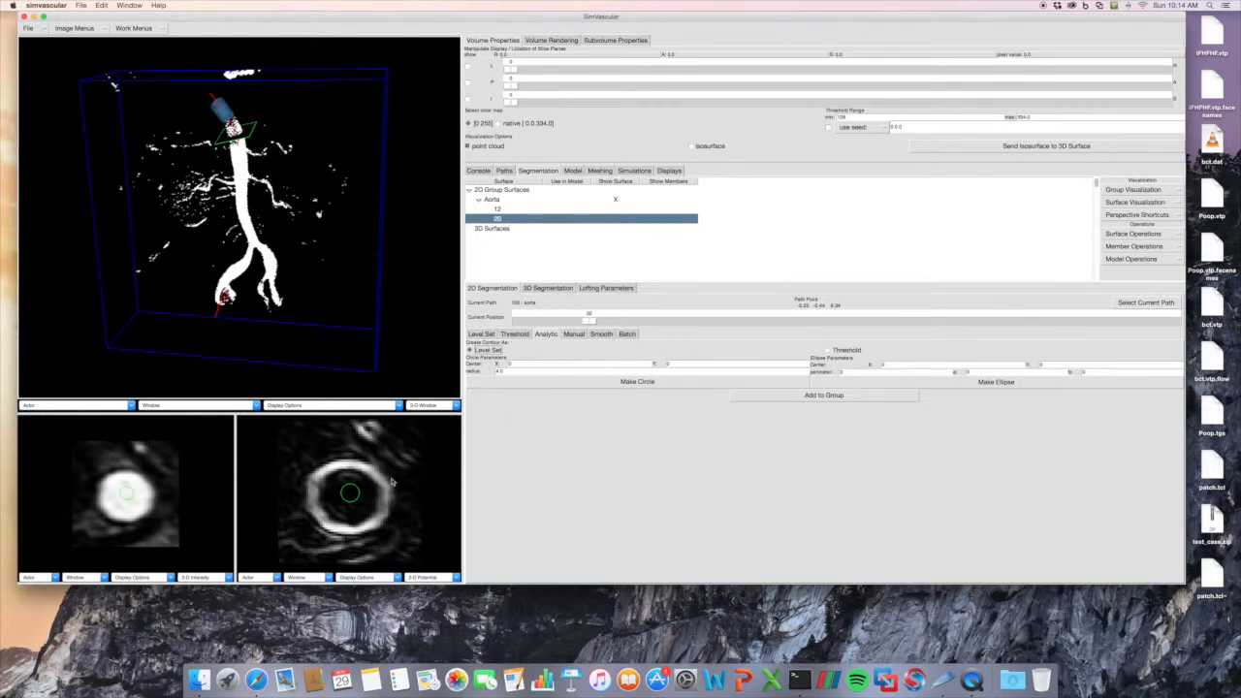
drag(680, 364, 628, 364)
key(Return)
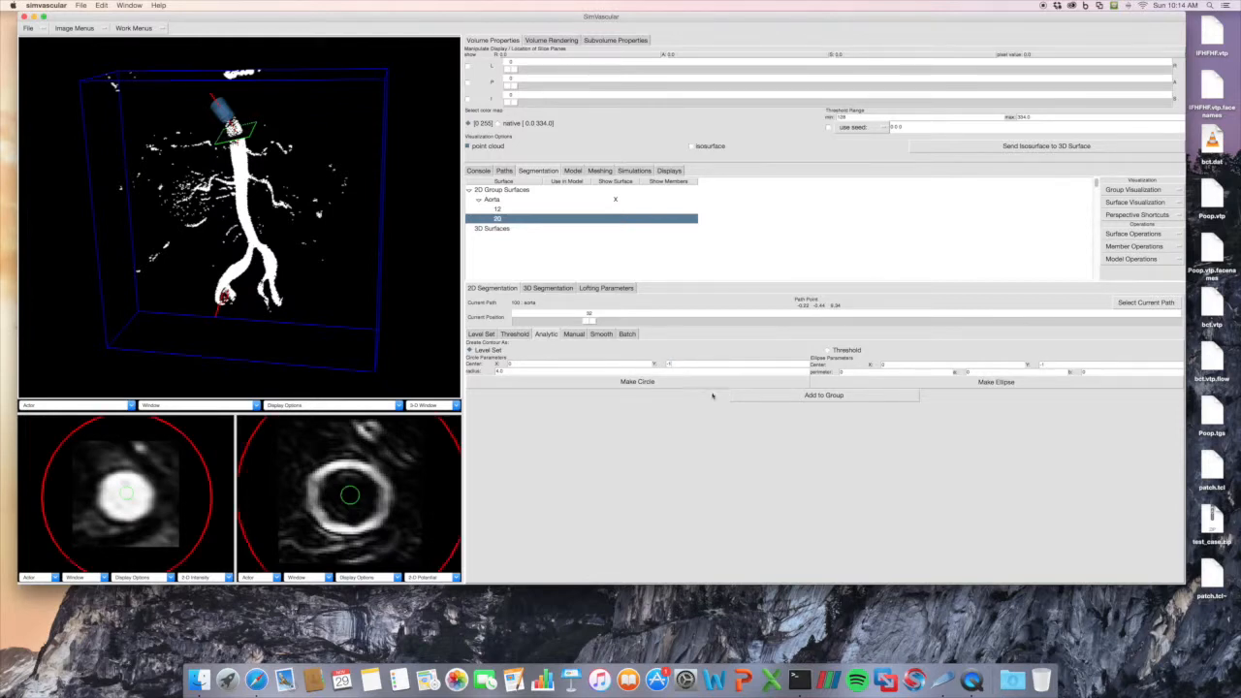
Remake the analytic circle with a radius of 1.2 and add it to the Aorta group.
drag(519, 369, 476, 371)
key(BackSpace)
click(526, 383)
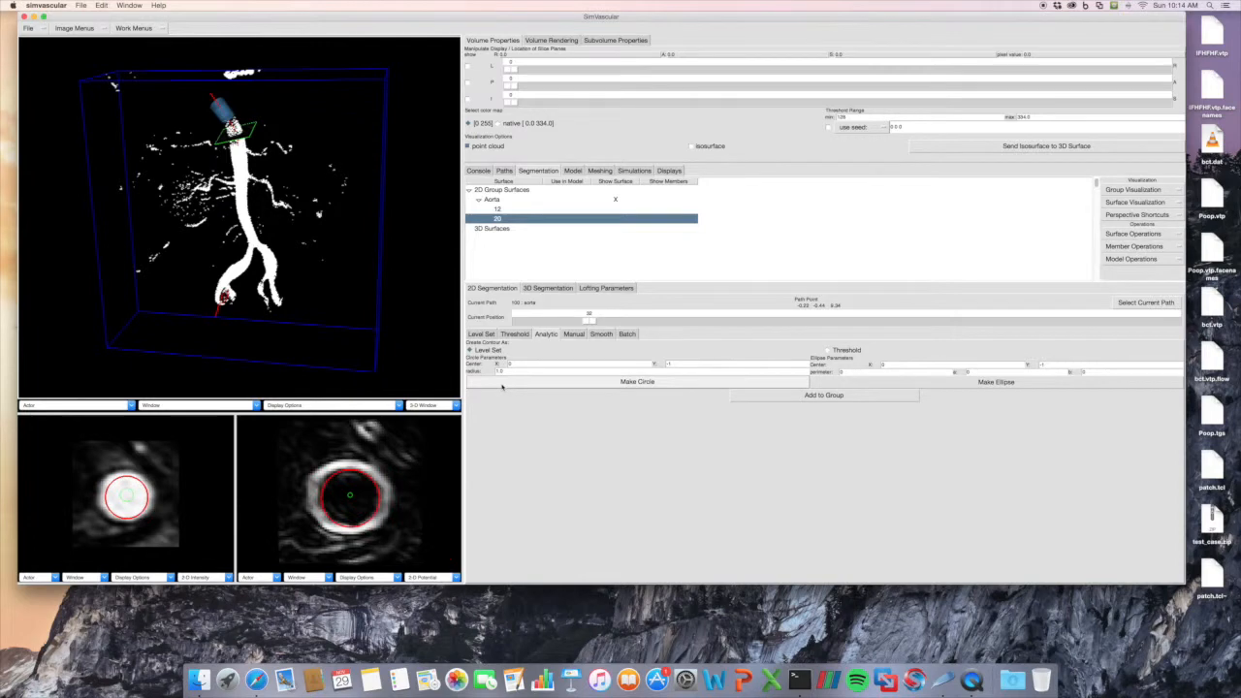
text(2)
click(524, 381)
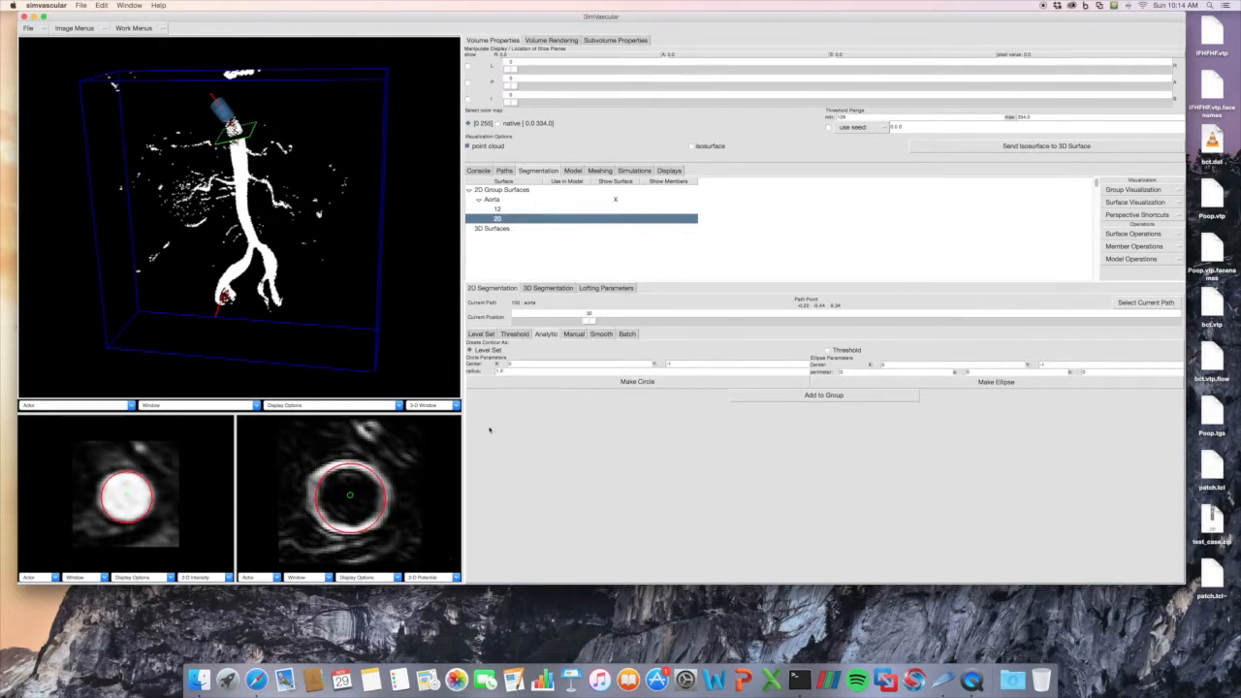
click(764, 396)
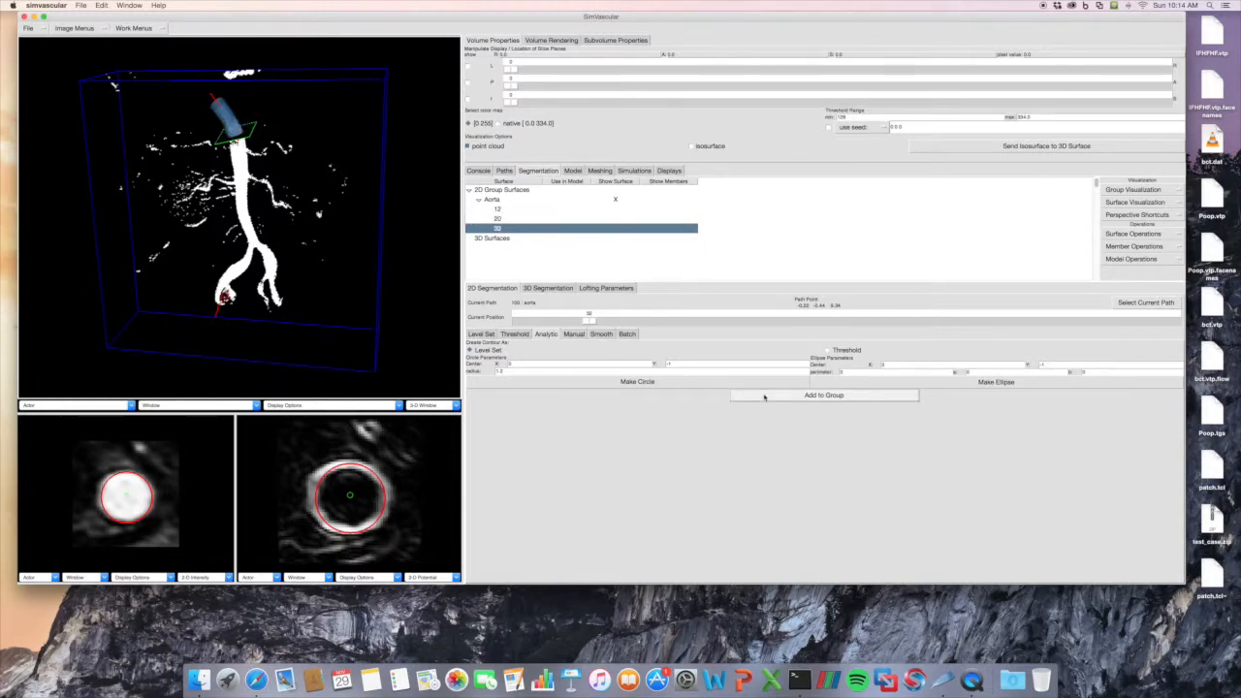
Make an analytic ellipse contour centred at X 0, Y -1 with a set to 1 and b to 2.
click(906, 365)
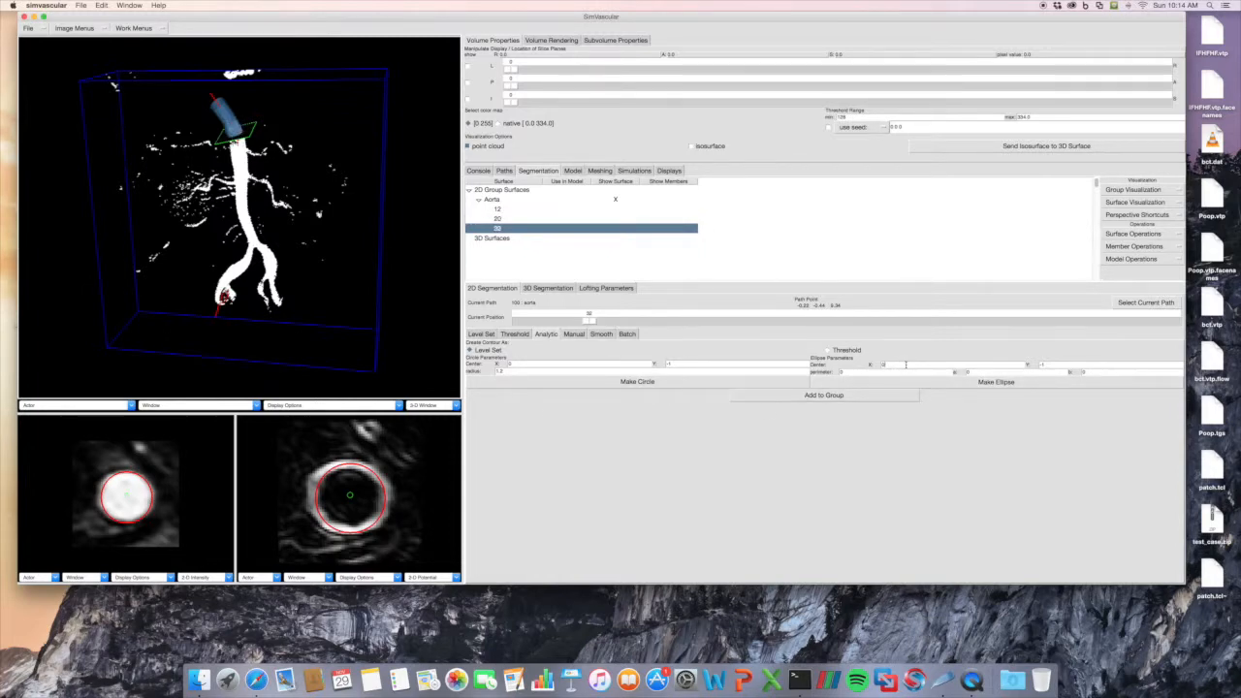
drag(862, 372, 835, 372)
double_click(965, 372)
text(1)
click(1086, 371)
text(2)
click(1008, 384)
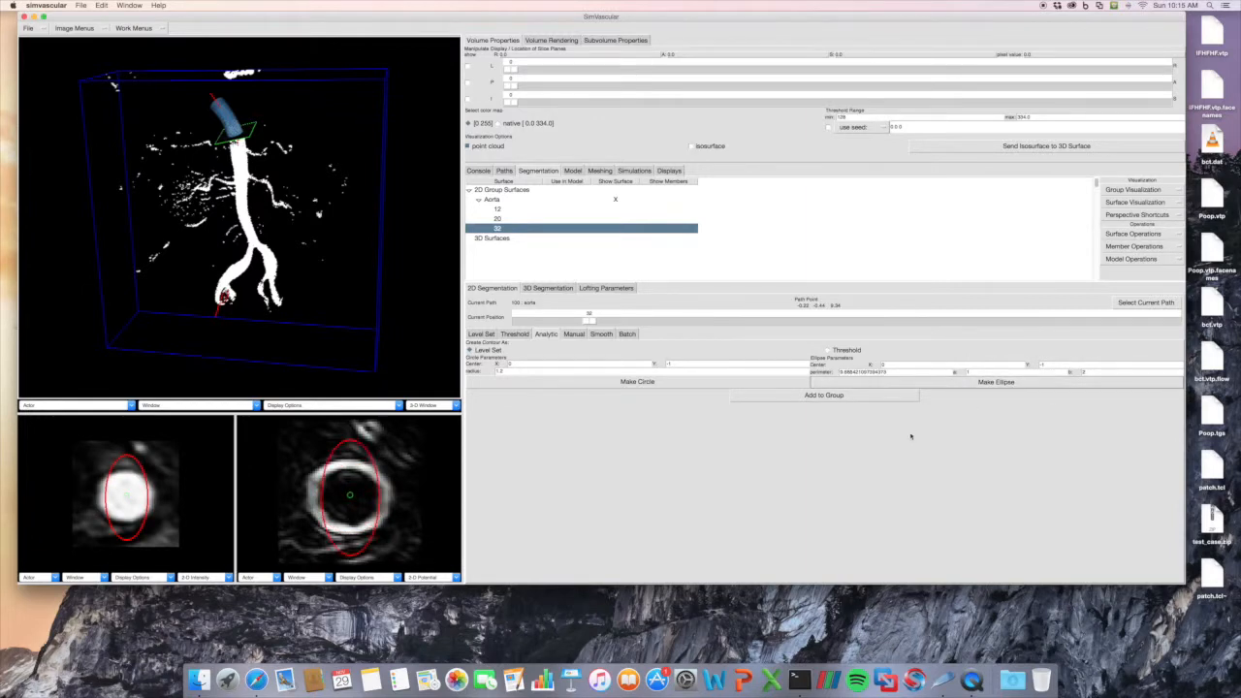
Remake the analytic ellipse with a set to 2 and b to 1.
drag(980, 372, 946, 373)
text(2)
double_click(1087, 372)
text(1)
click(1026, 383)
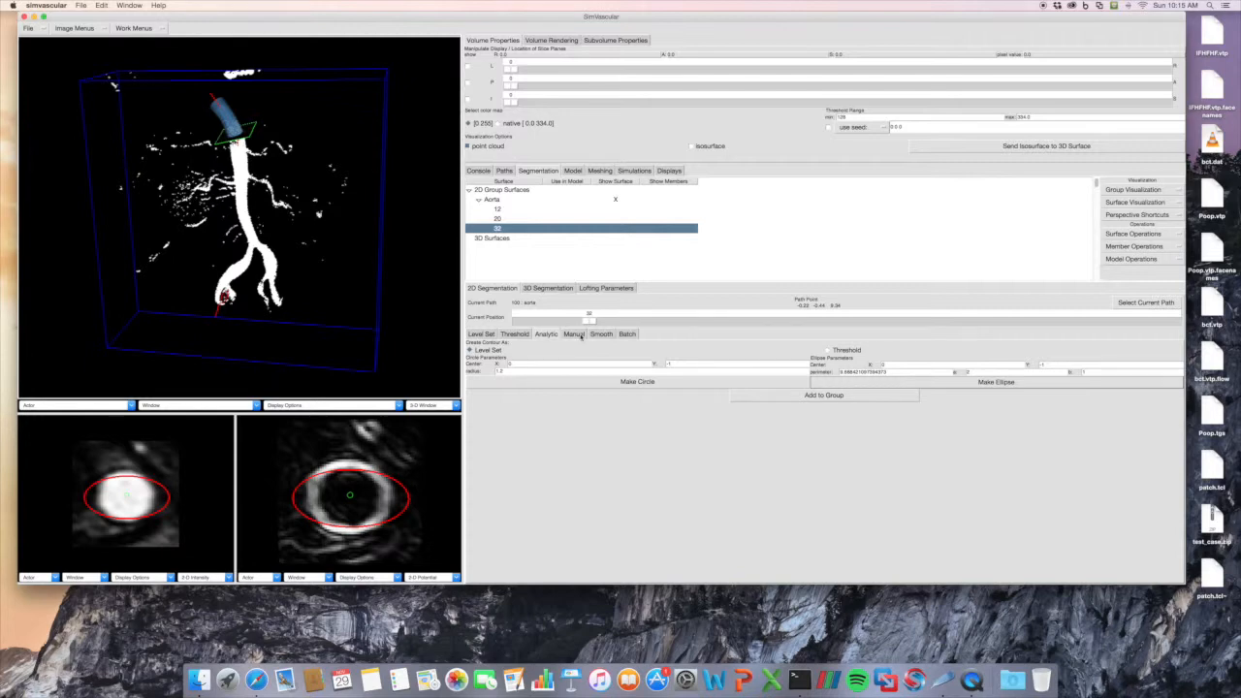
Move the slice to position 50 of the aorta path and turn on parallel projection for manual segmentation.
click(574, 333)
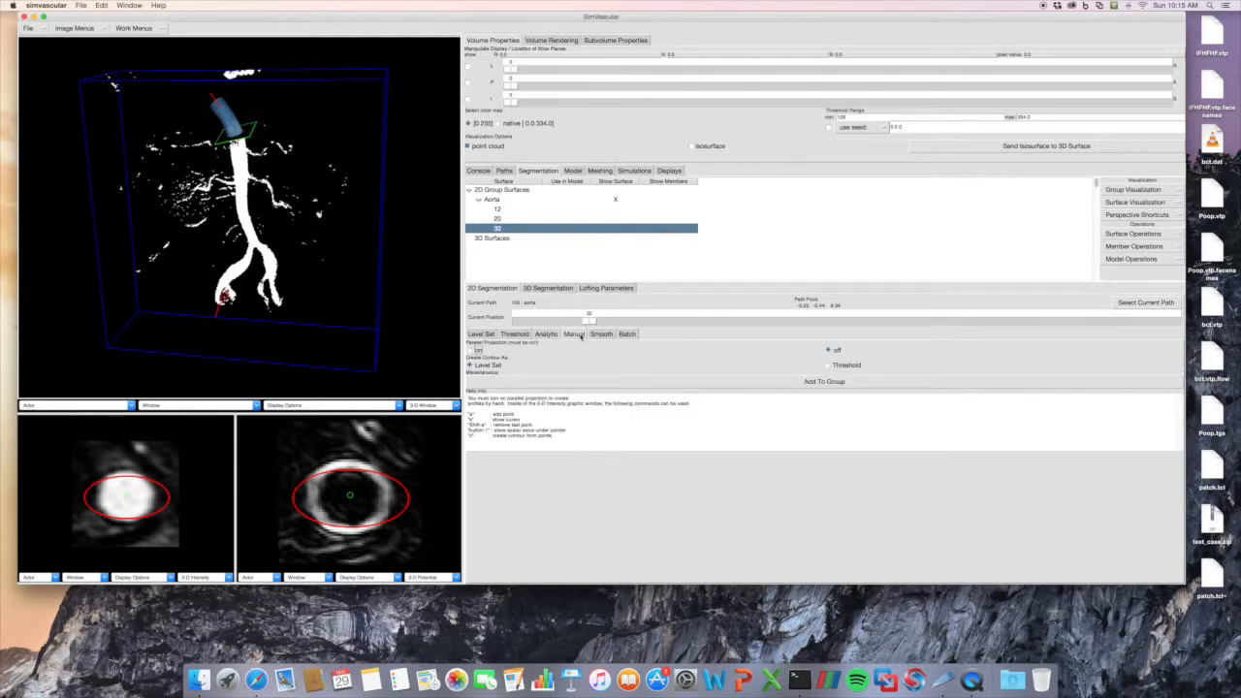
drag(589, 314, 628, 321)
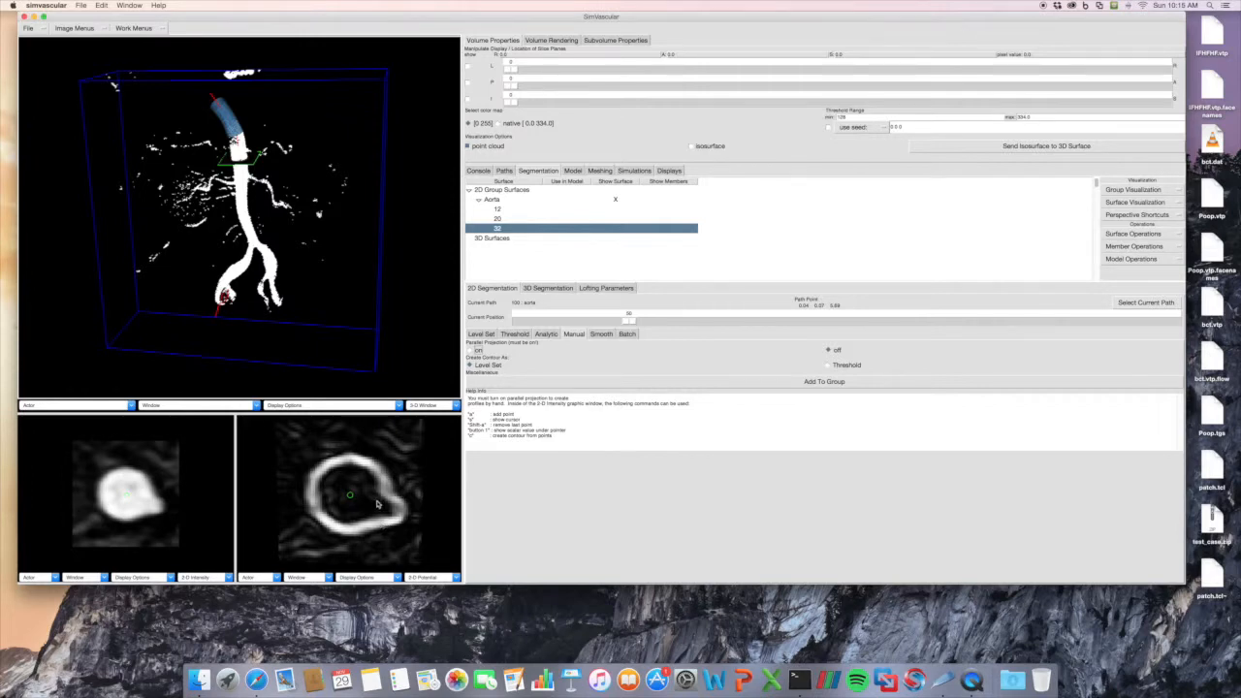
right_drag(391, 494, 392, 490)
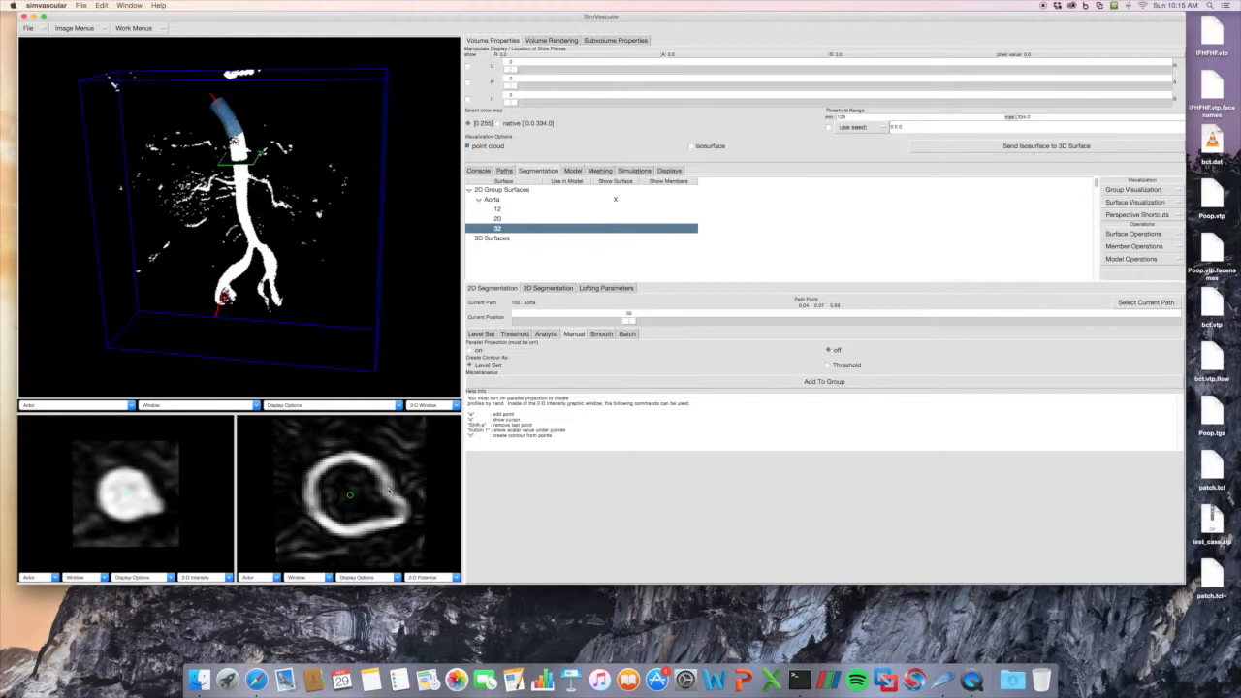
right_drag(390, 491, 390, 495)
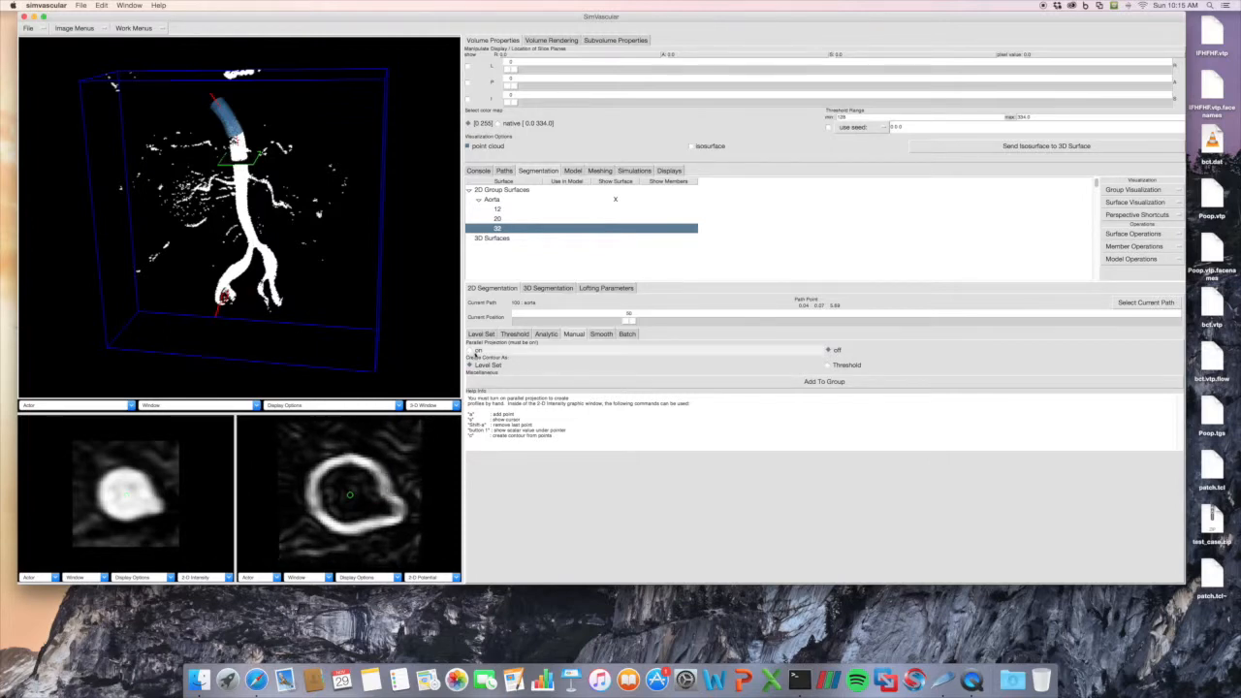
click(471, 350)
Trace a manual contour point by point around the main vessel, leaving out the side branch, and add it to the Aorta group.
right_drag(379, 488, 380, 482)
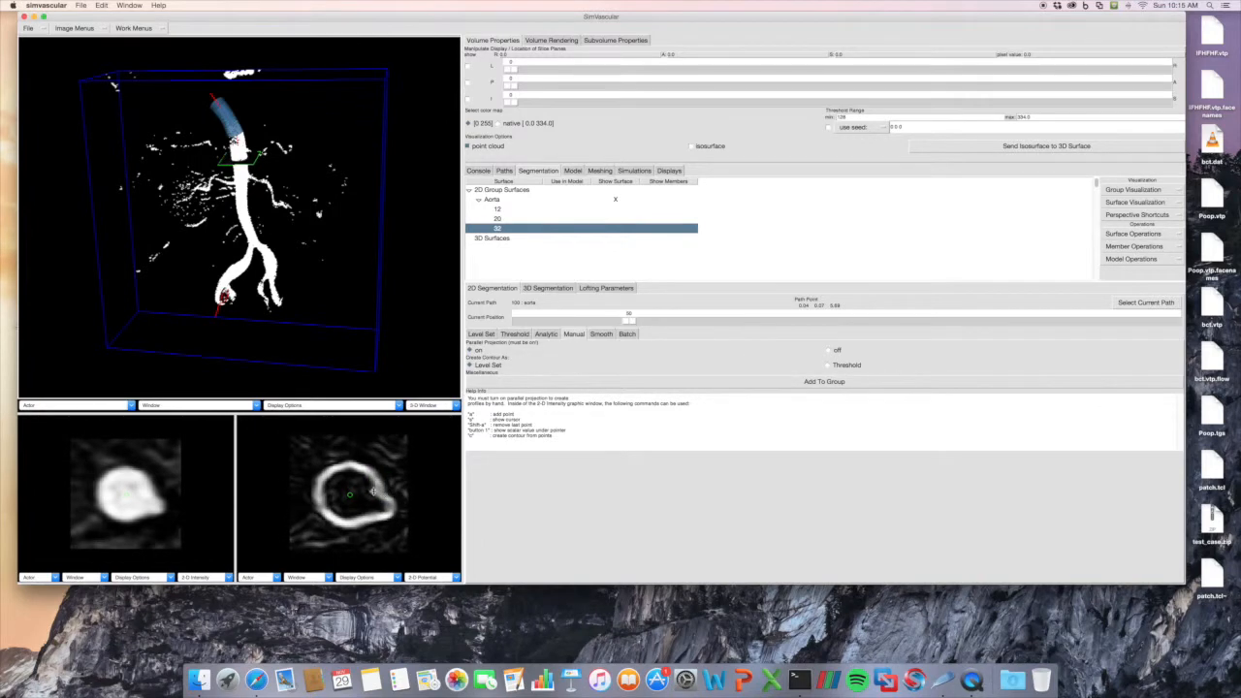
click(378, 485)
click(378, 483)
click(376, 478)
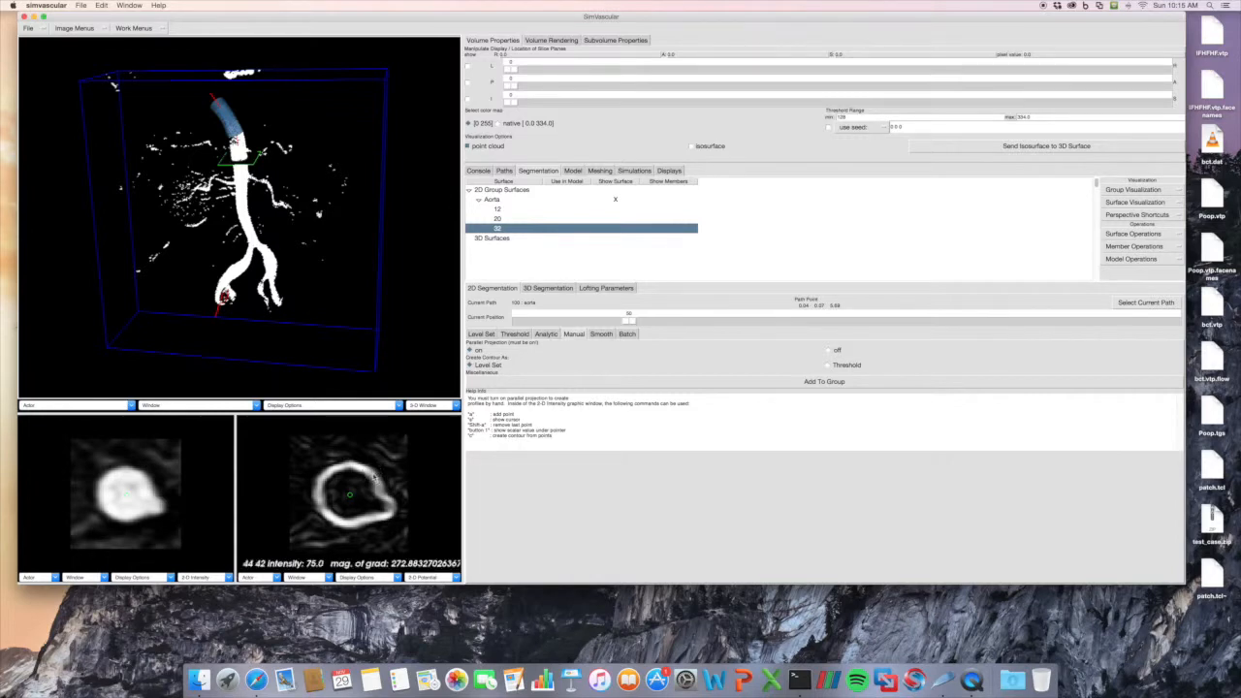
key(a)
key(a)
key(a)
key(a)
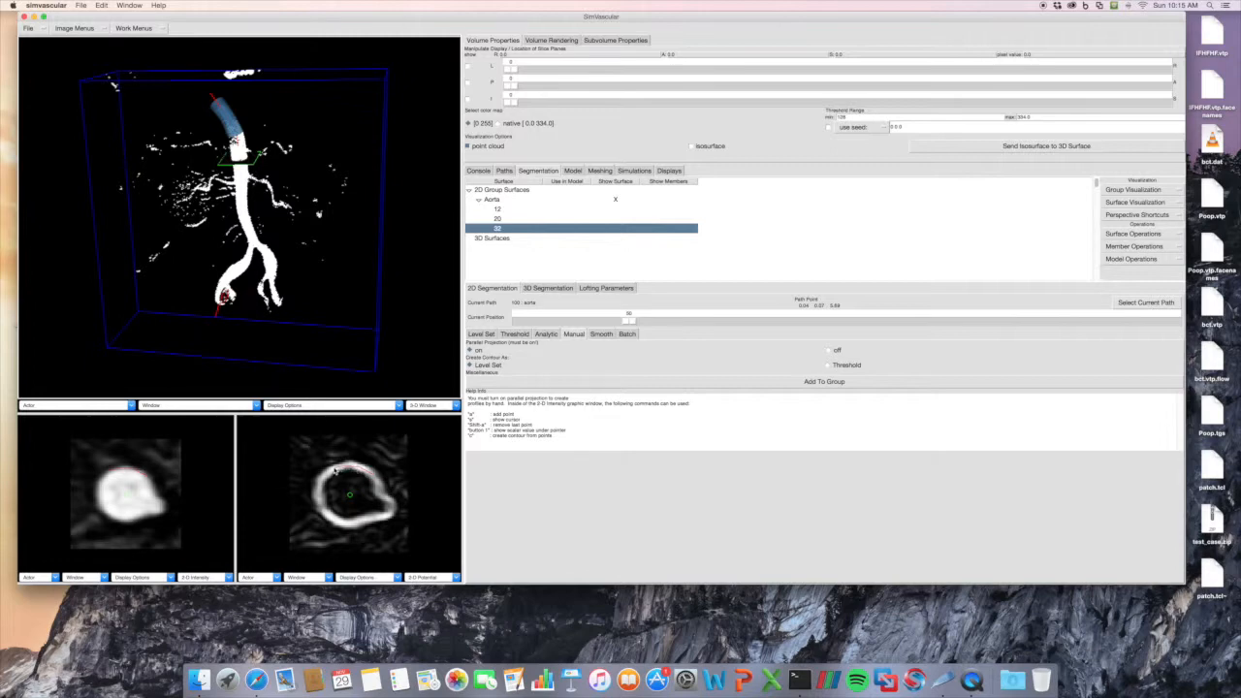
key(a)
key(a)
key(a)
key(a)
key(a)
key(a)
key(a)
key(a)
key(a)
key(a)
key(a)
key(a)
key(a)
key(a)
key(c)
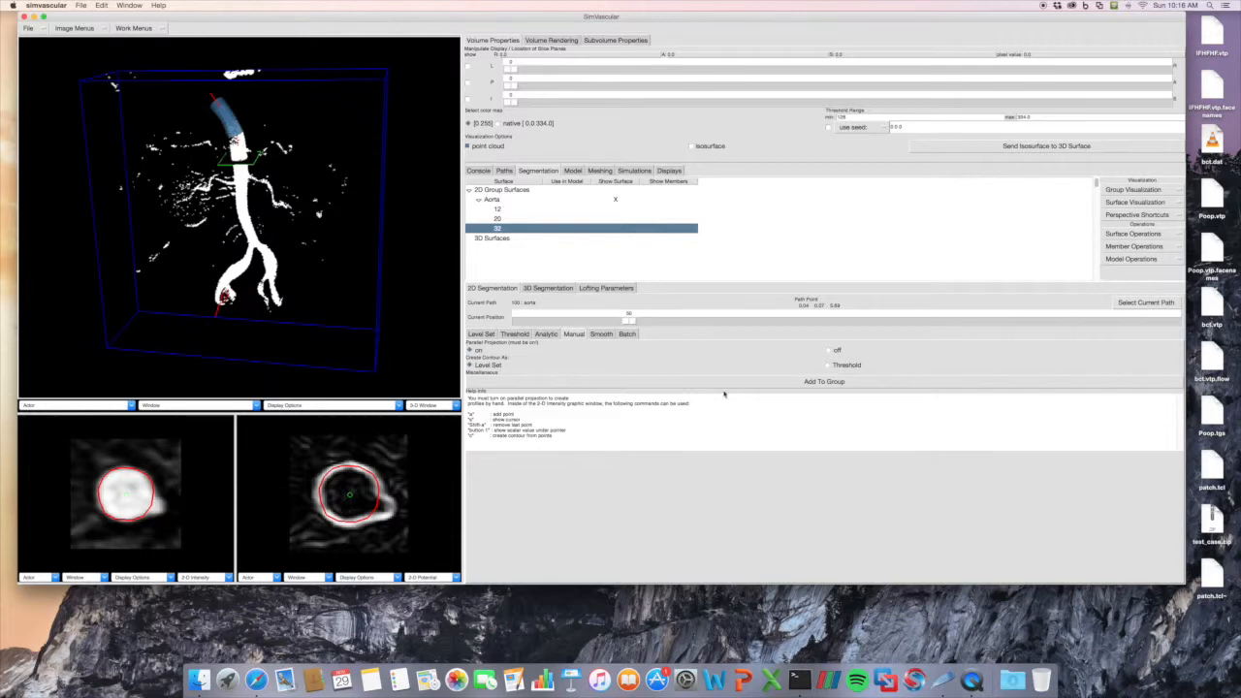
click(755, 385)
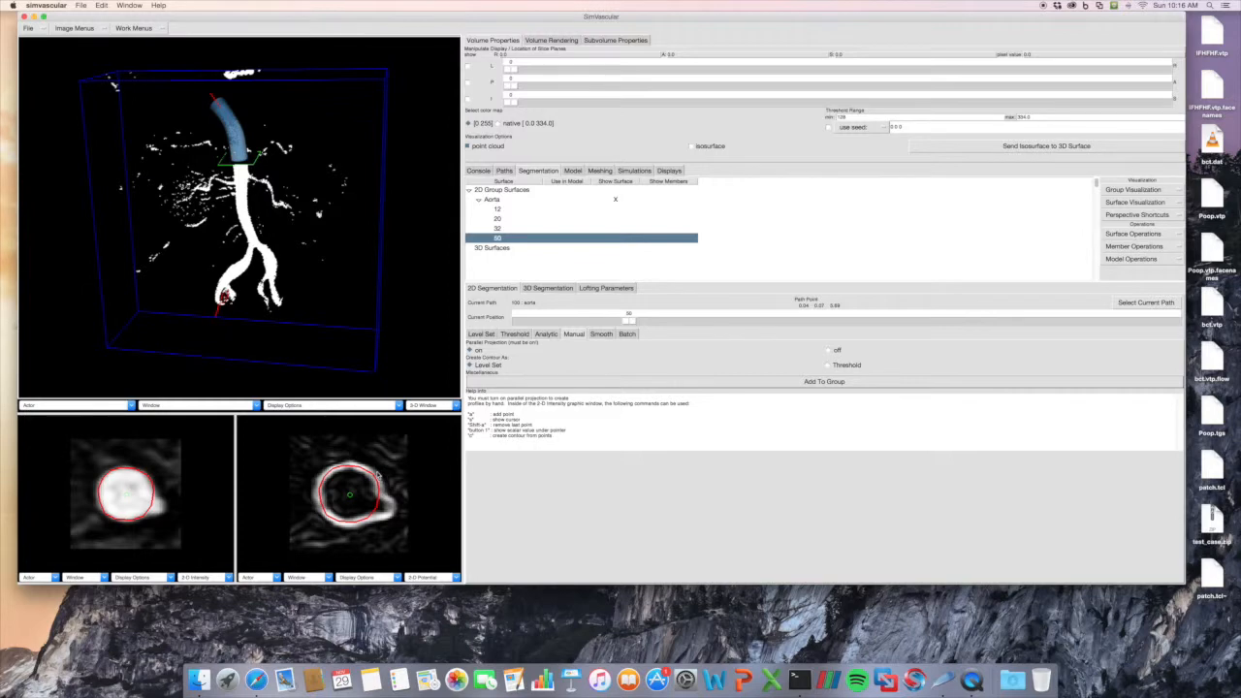
Apply level set Fourier smoothing of 12 to the position 50 contour and add the result to the Aorta group.
click(601, 333)
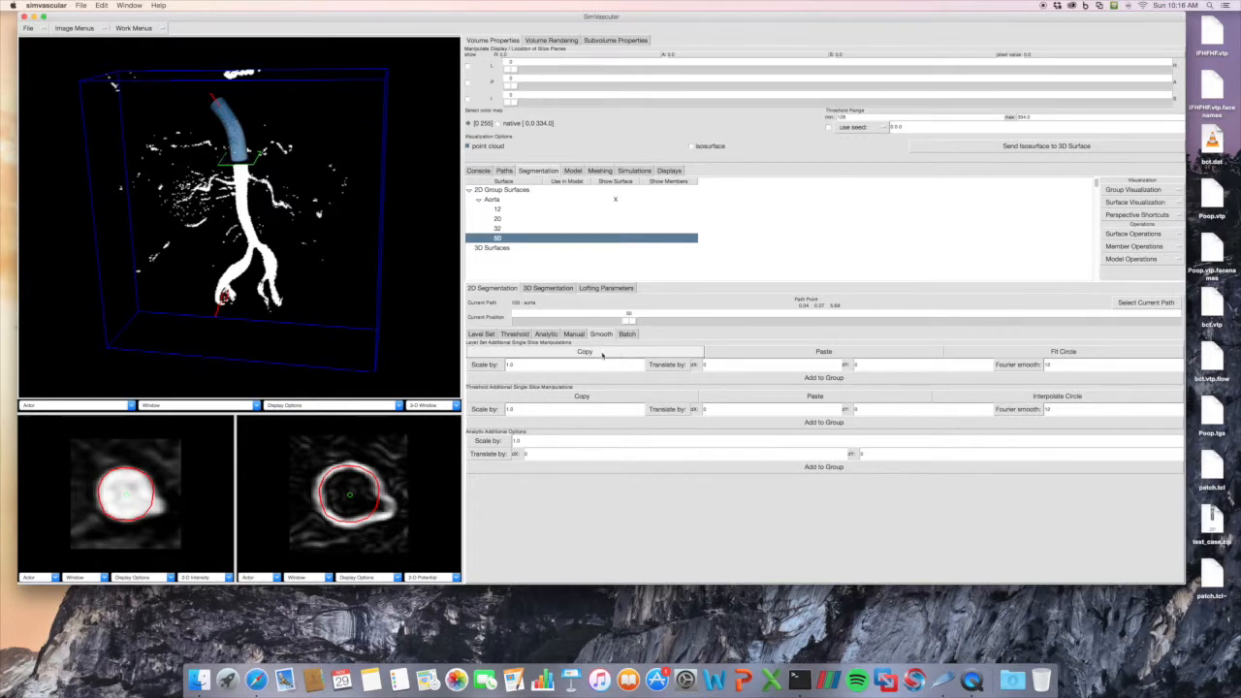
click(574, 333)
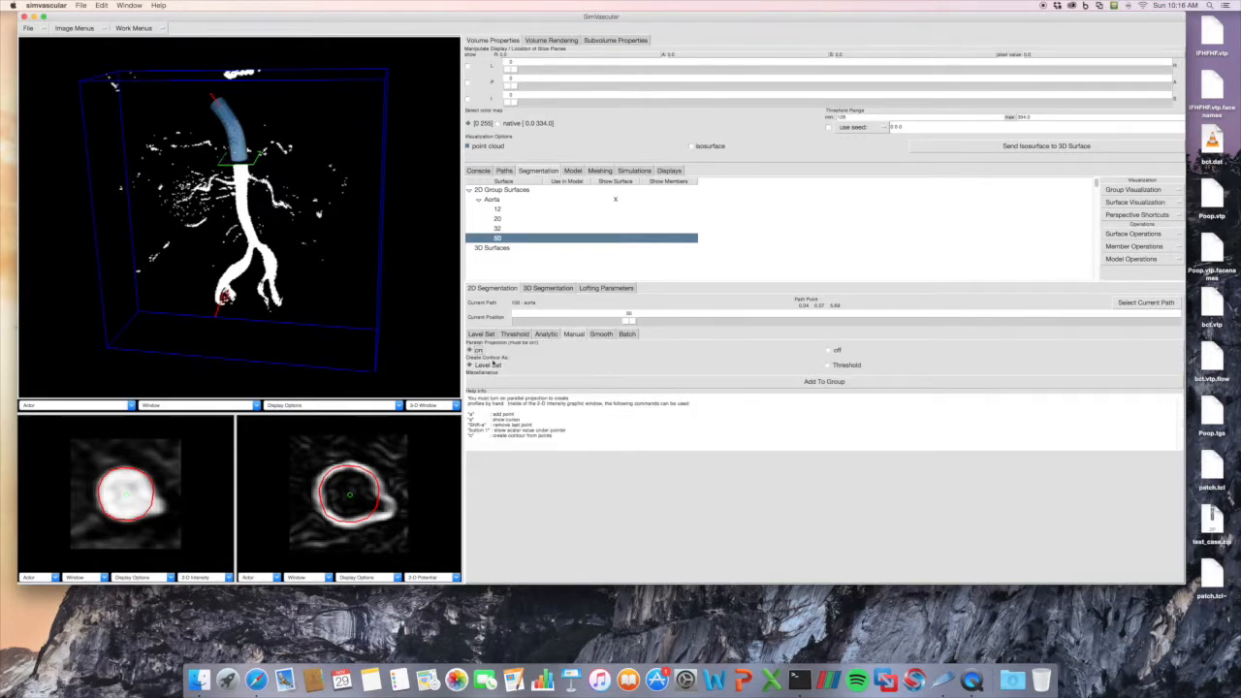
click(600, 333)
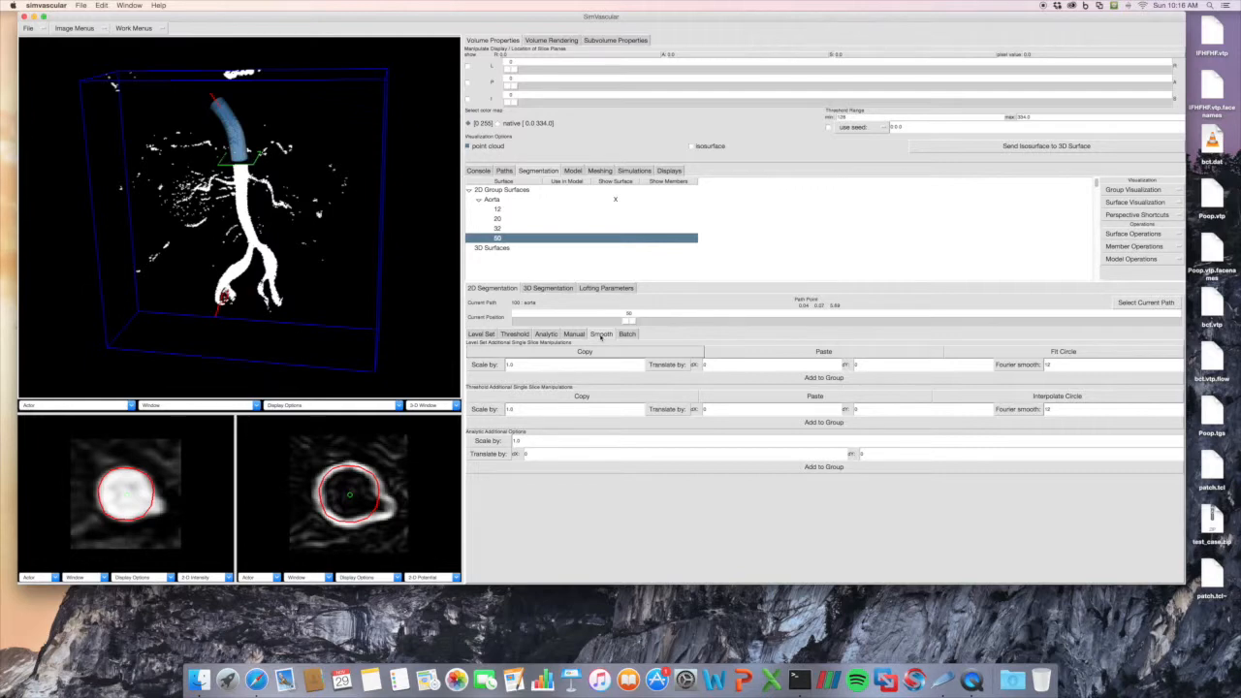
click(1013, 364)
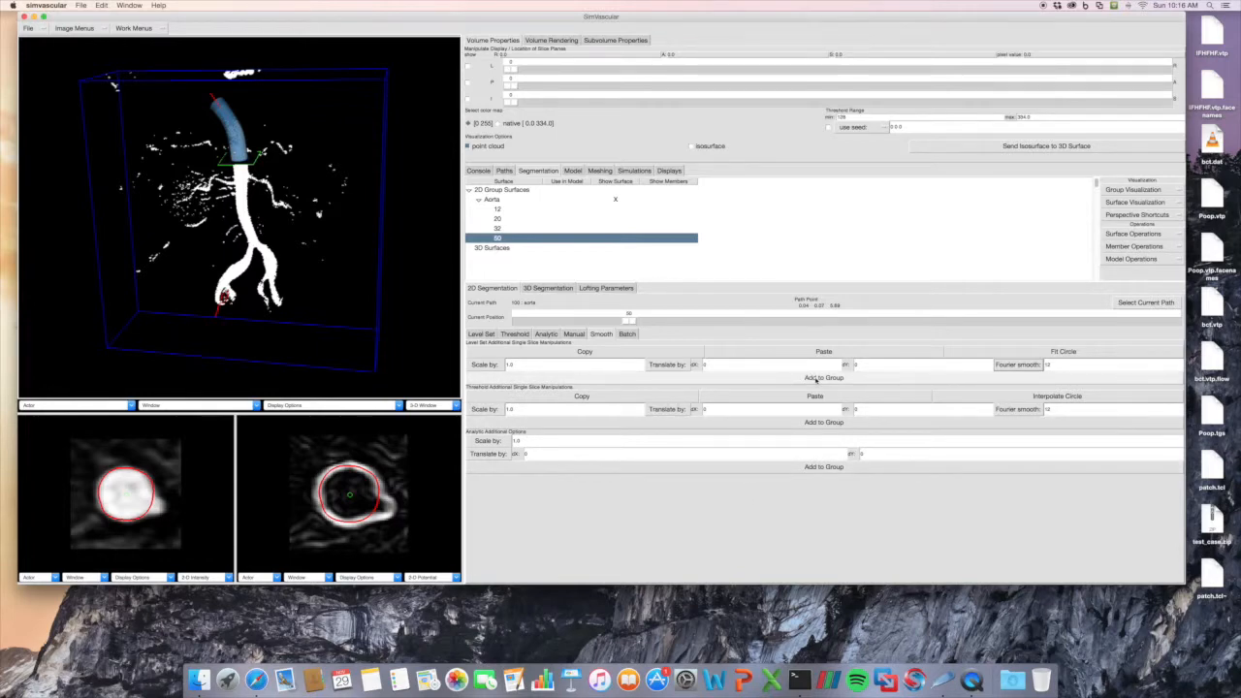
click(816, 380)
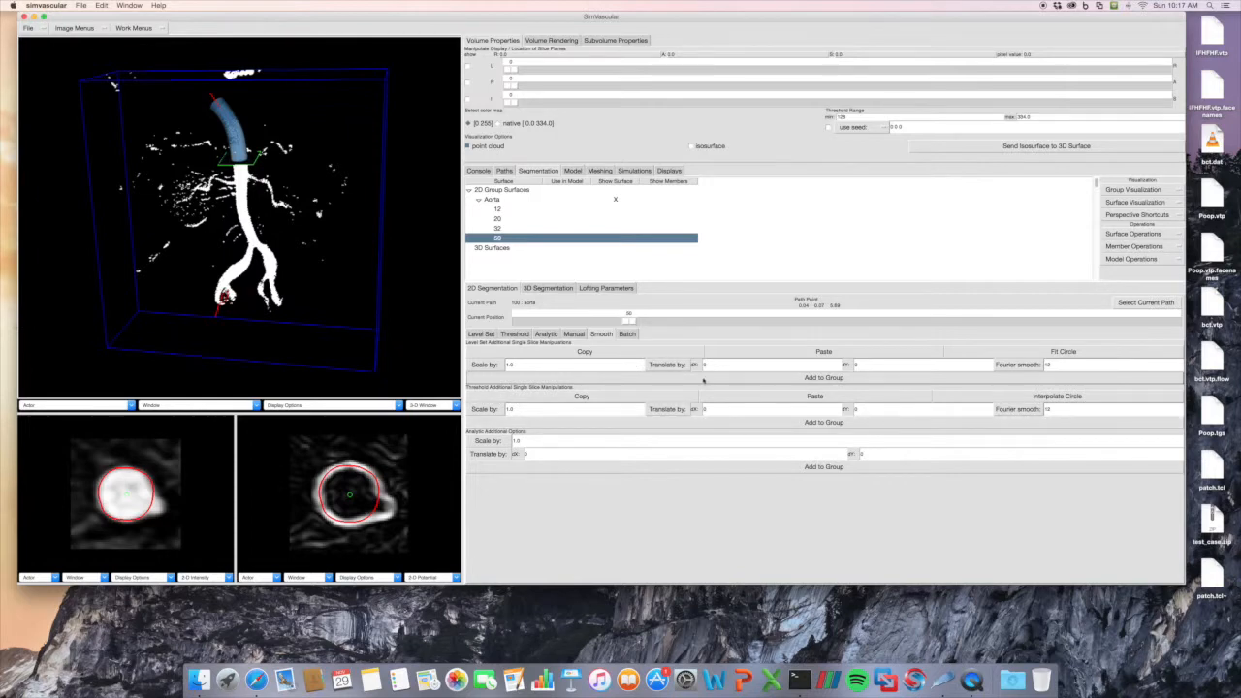
Examine the batch list and batch segmentation controls together with the level set parameters.
click(629, 334)
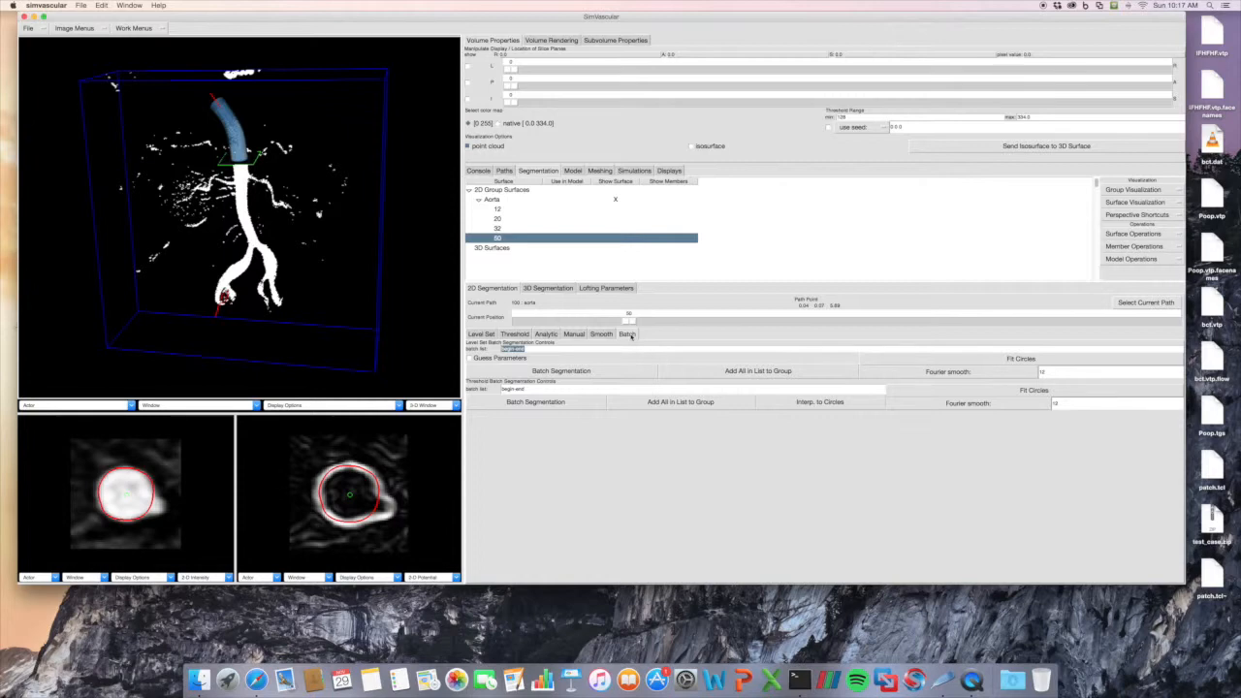
click(482, 333)
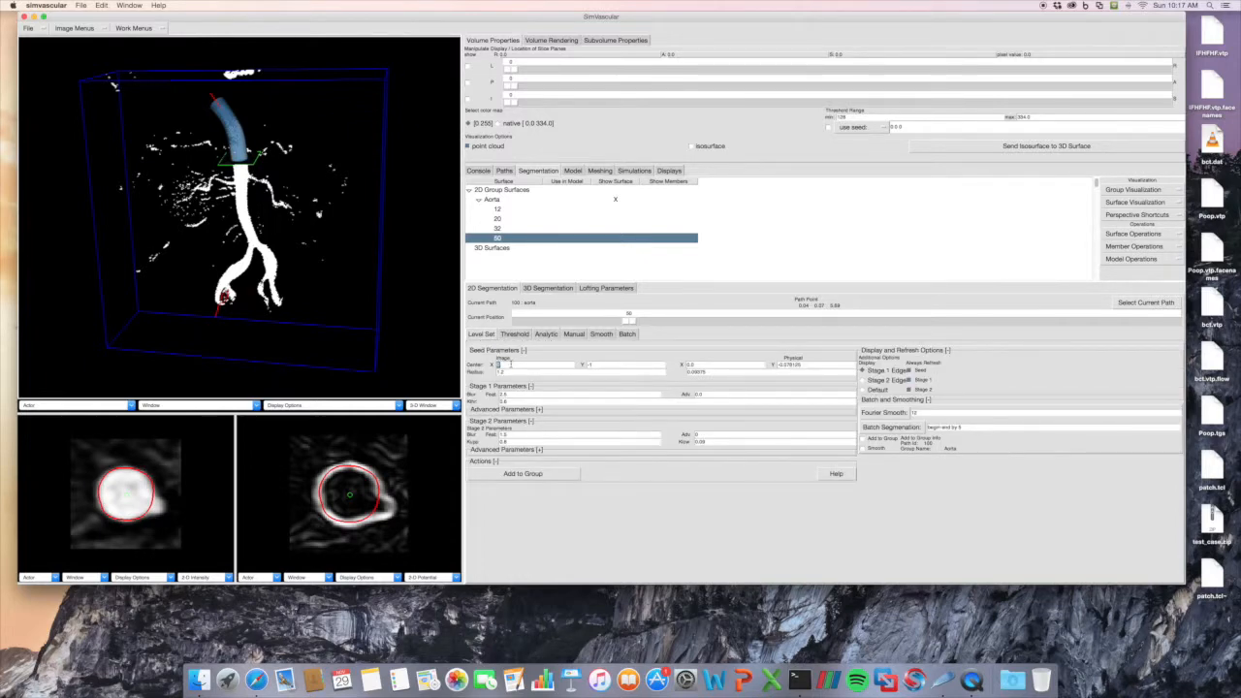
click(627, 333)
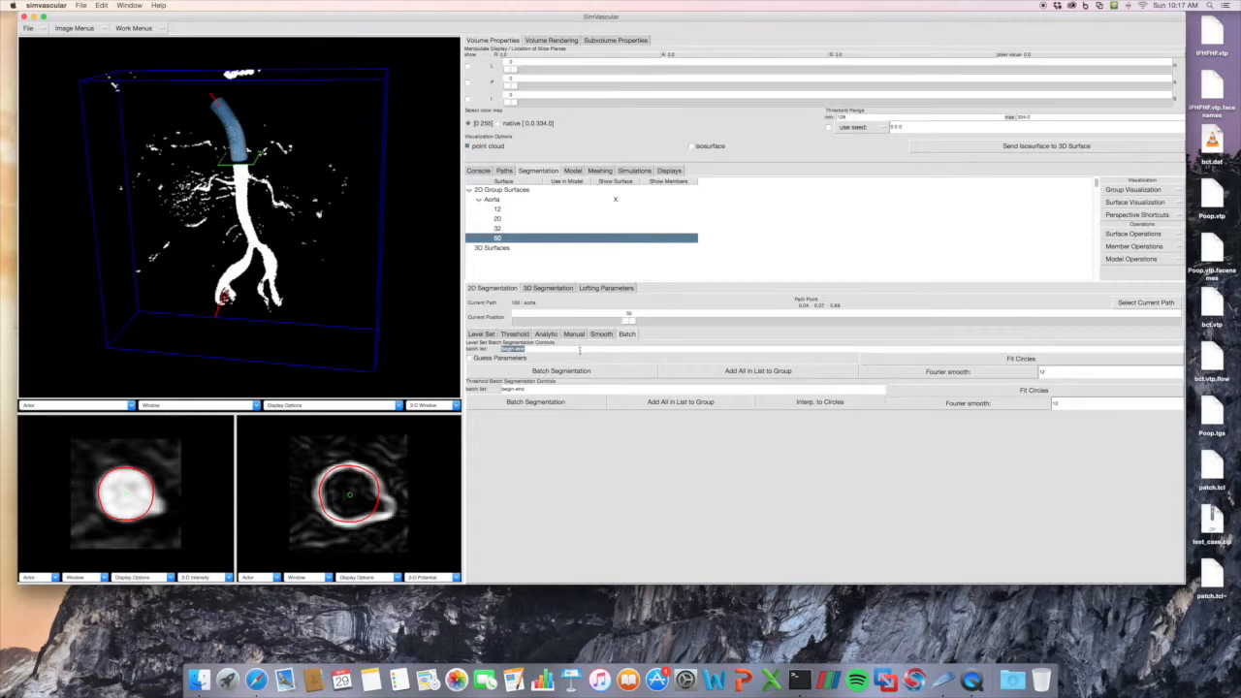
click(532, 350)
drag(533, 349, 492, 345)
click(561, 350)
click(491, 334)
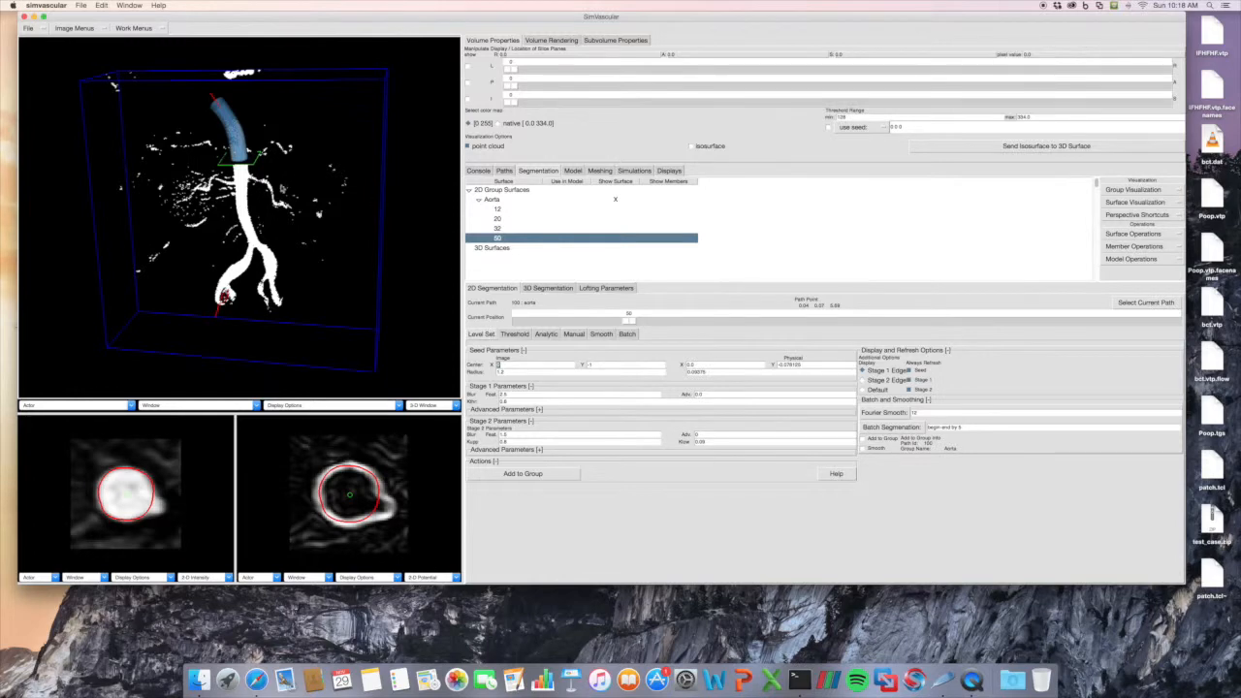
drag(361, 233, 365, 240)
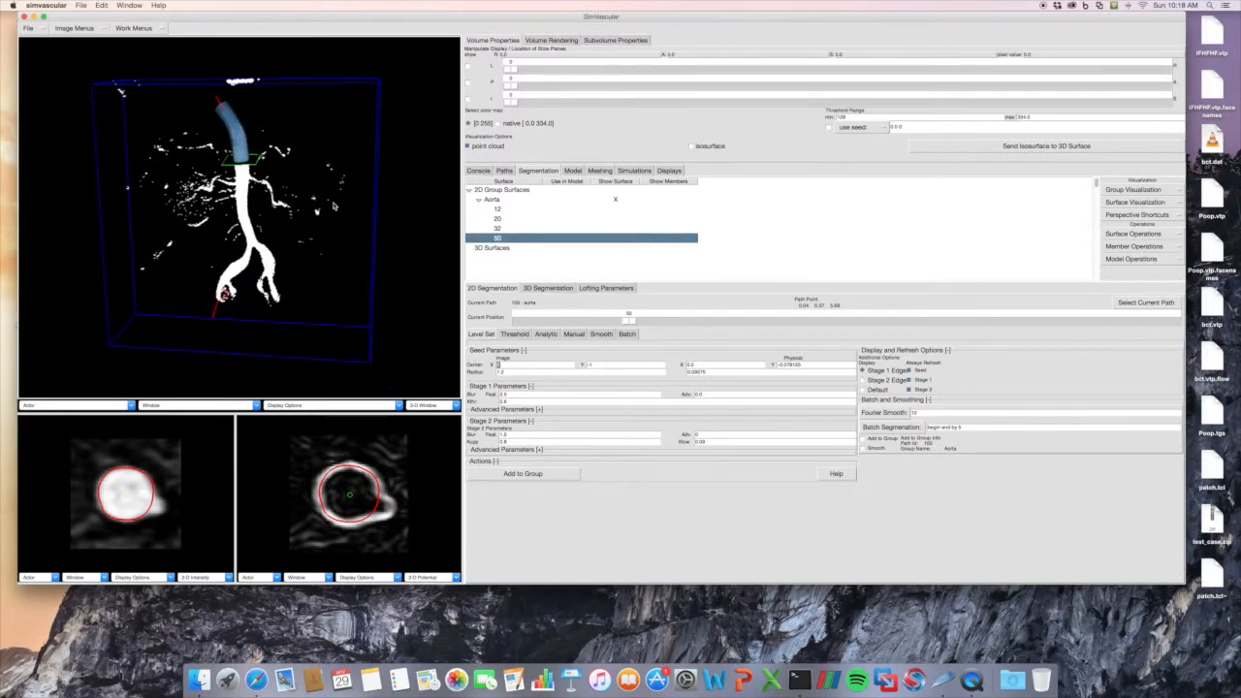